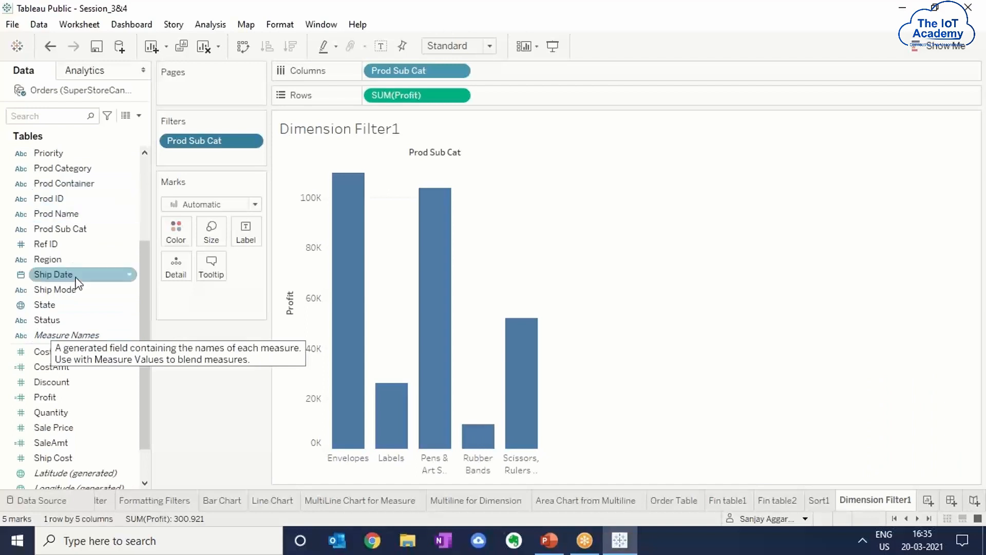
# Add a new worksheet and rename it Measure Filter1
pyautogui.click(929, 502)
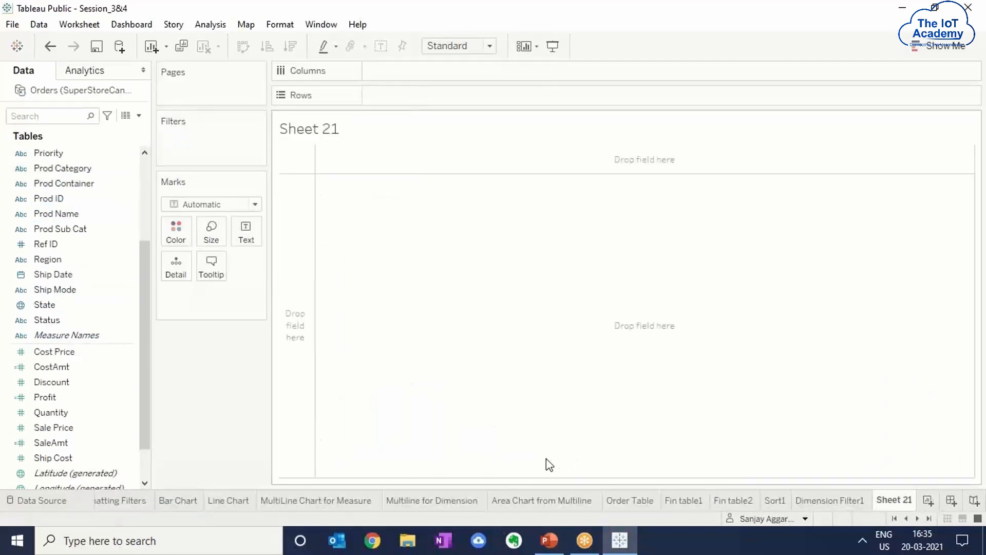
pyautogui.rightClick(896, 500)
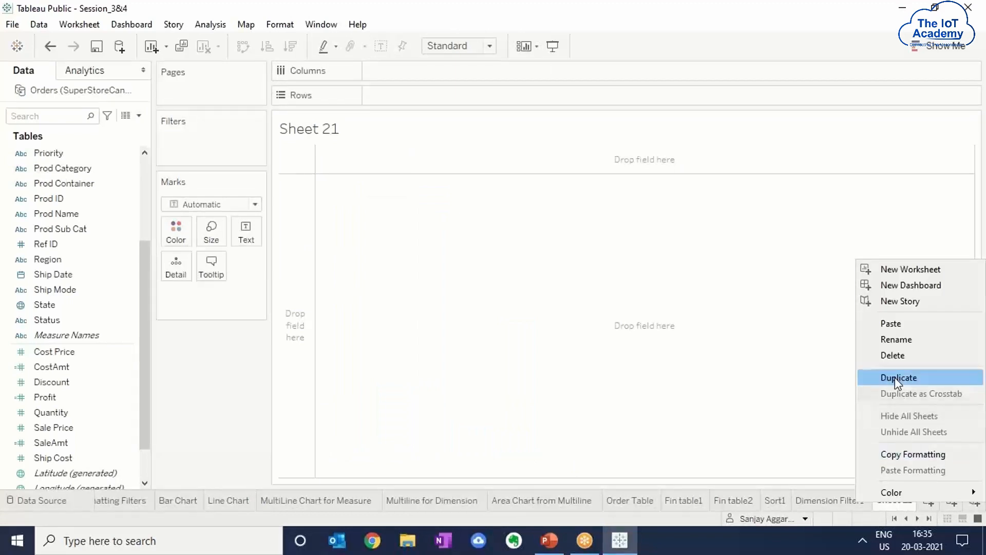
pyautogui.click(894, 340)
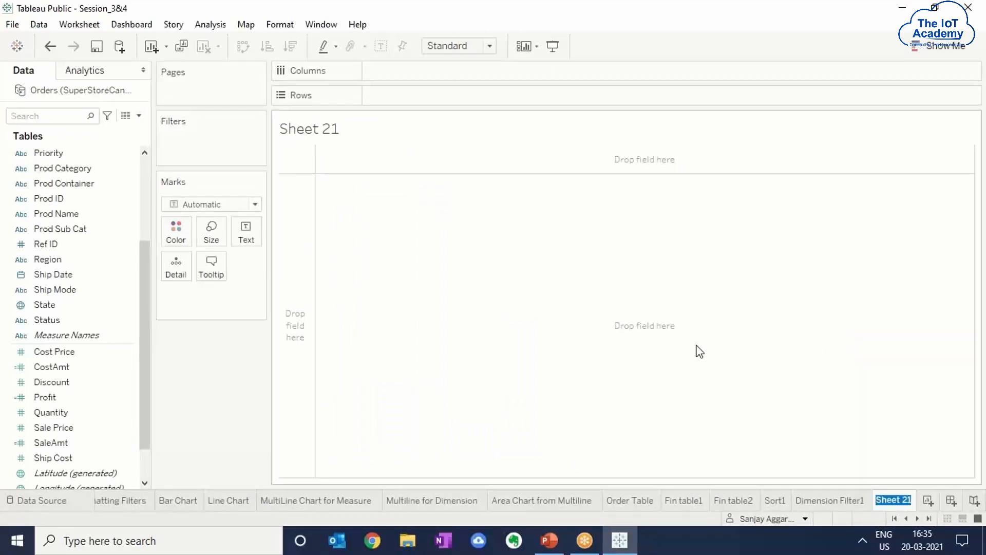
pyautogui.write('Measure Filter')
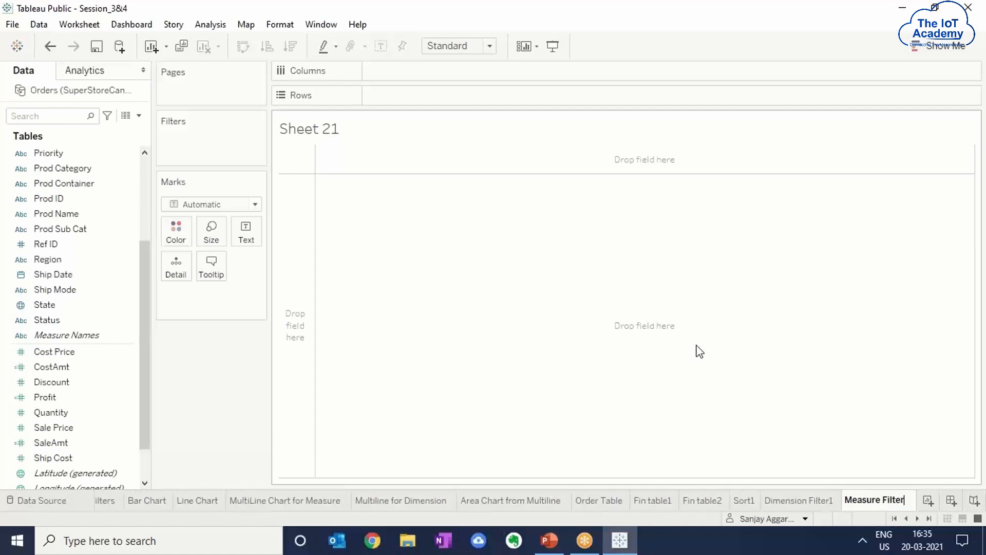
pyautogui.write('1')
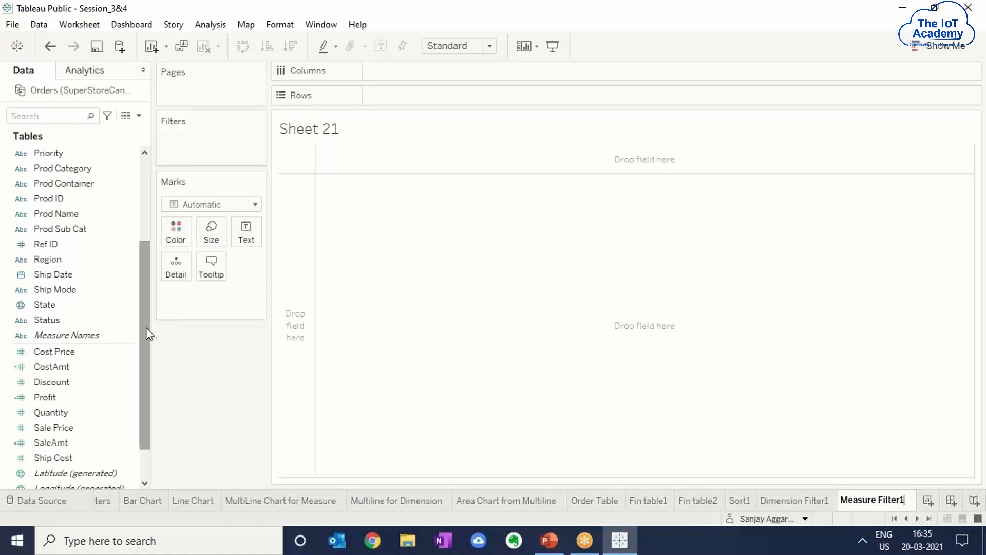
# Build a bar chart of Profit by Prod Sub Cat, with the axes swapped so the bars stand vertically
pyautogui.moveTo(146, 327); pyautogui.dragTo(146, 309)
pyautogui.click(70, 264)
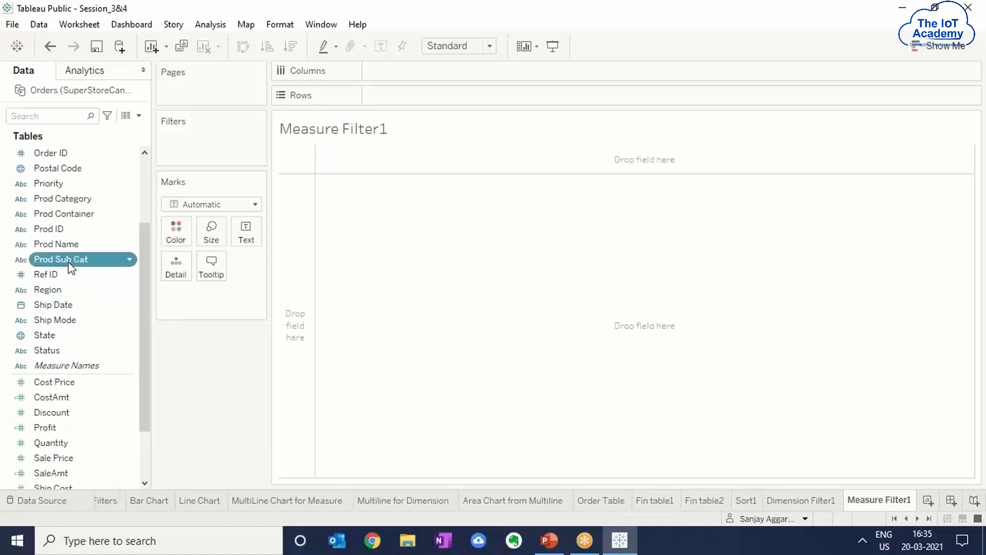
pyautogui.moveTo(70, 263); pyautogui.dragTo(419, 98)
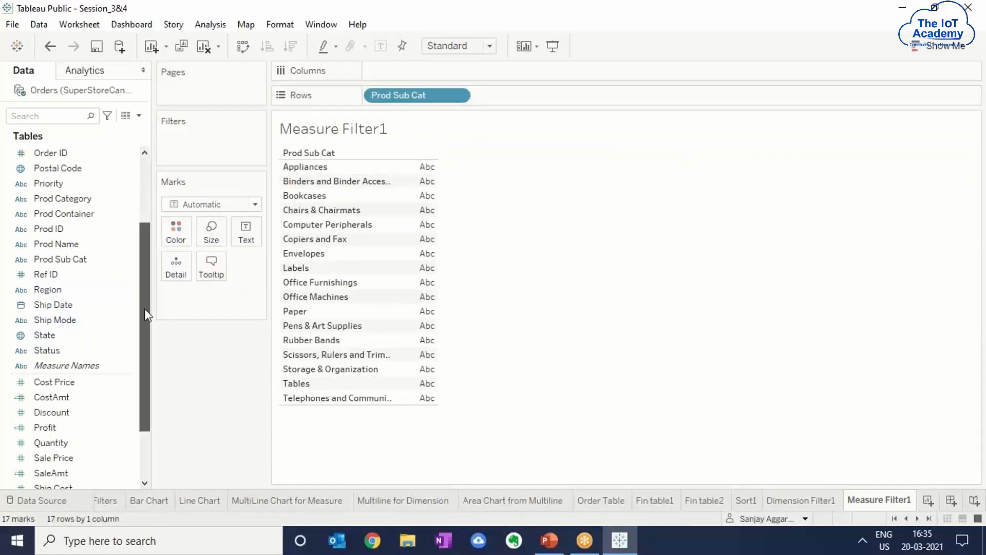
pyautogui.moveTo(147, 315); pyautogui.dragTo(147, 350)
pyautogui.click(70, 351)
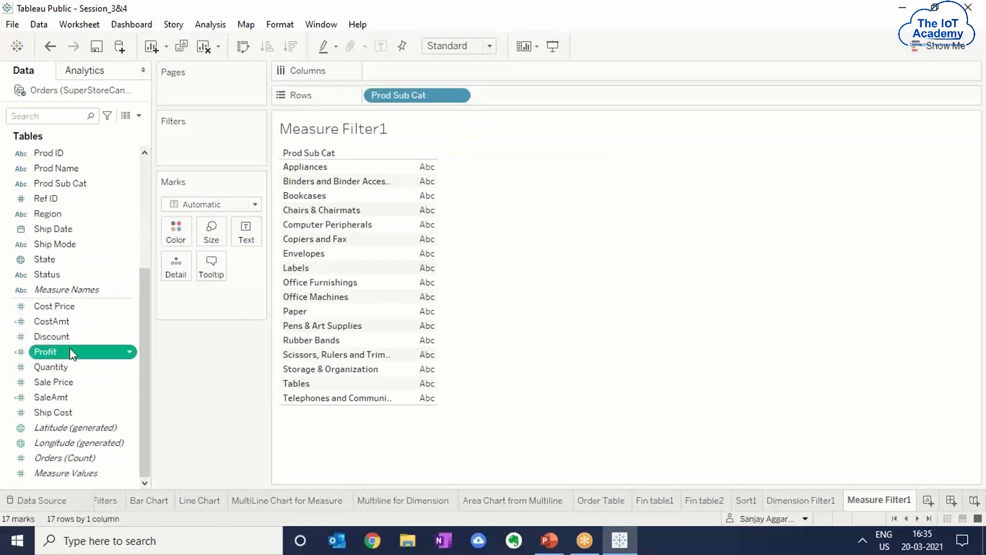
pyautogui.moveTo(70, 352); pyautogui.dragTo(387, 71)
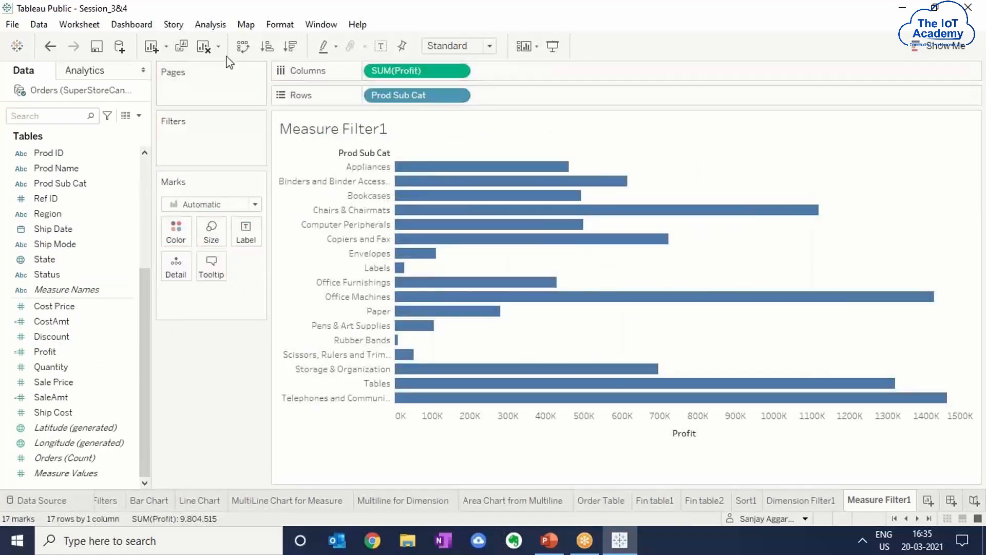
pyautogui.click(243, 45)
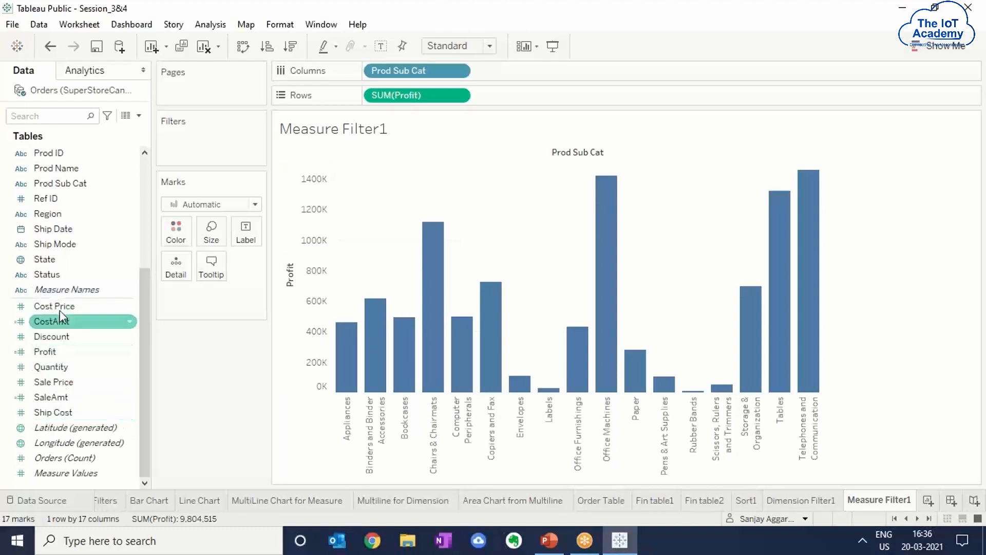
# Start a filter on the Sum of Profit and set the minimum of its range of values to 100000
pyautogui.moveTo(51, 351); pyautogui.dragTo(188, 138)
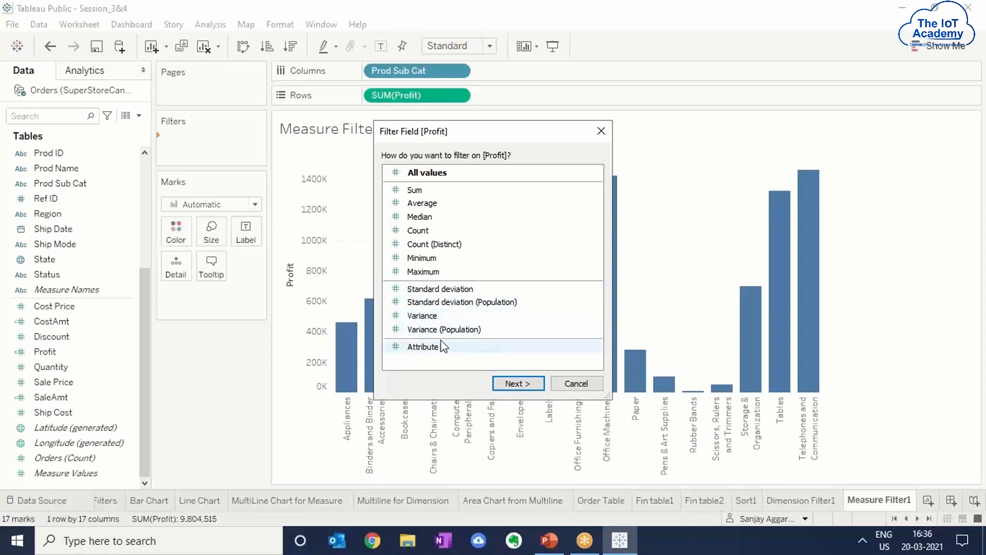
pyautogui.click(414, 191)
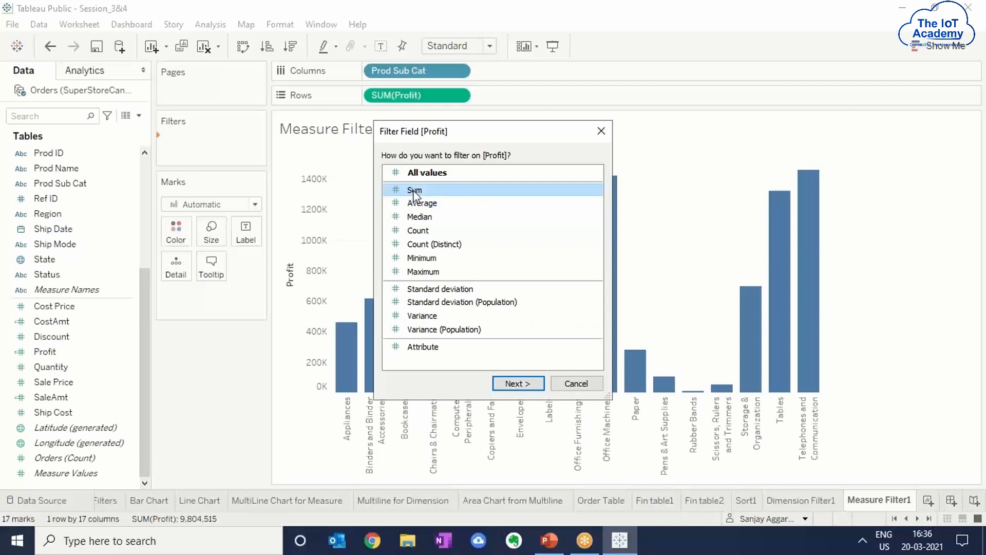
pyautogui.click(516, 384)
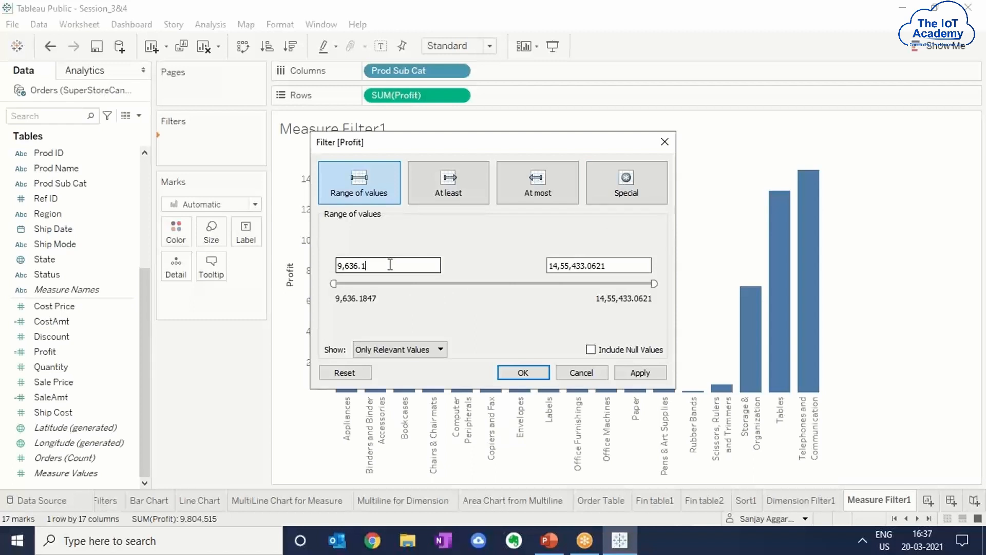
pyautogui.press('BackSpace')
pyautogui.press('BackSpace')
pyautogui.press('BackSpace')
pyautogui.press('BackSpace')
pyautogui.press('BackSpace')
pyautogui.press('BackSpace')
pyautogui.press('BackSpace')
pyautogui.write('100000')
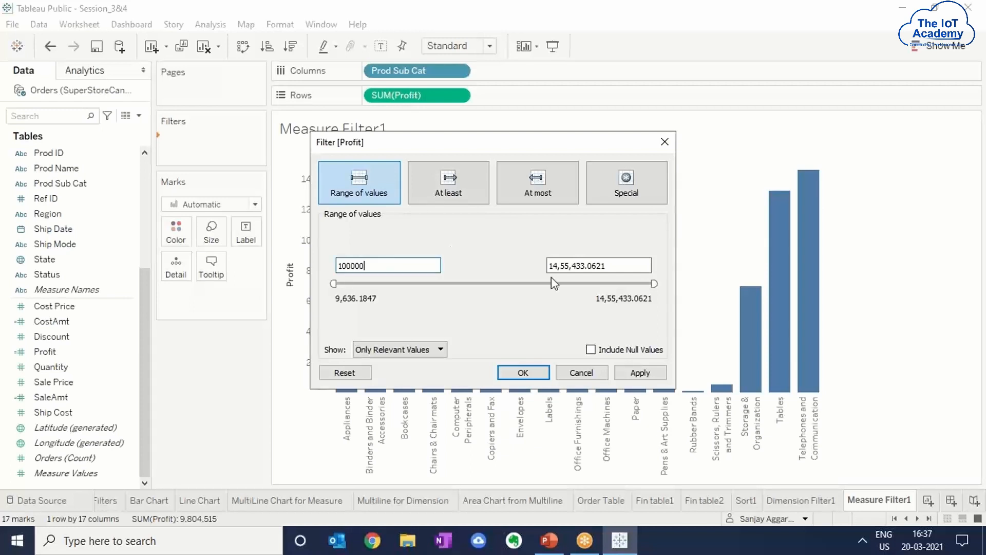
# Set the maximum of the Profit filter's range to 1000000 and apply the filter to the chart
pyautogui.click(599, 266)
pyautogui.click(610, 266)
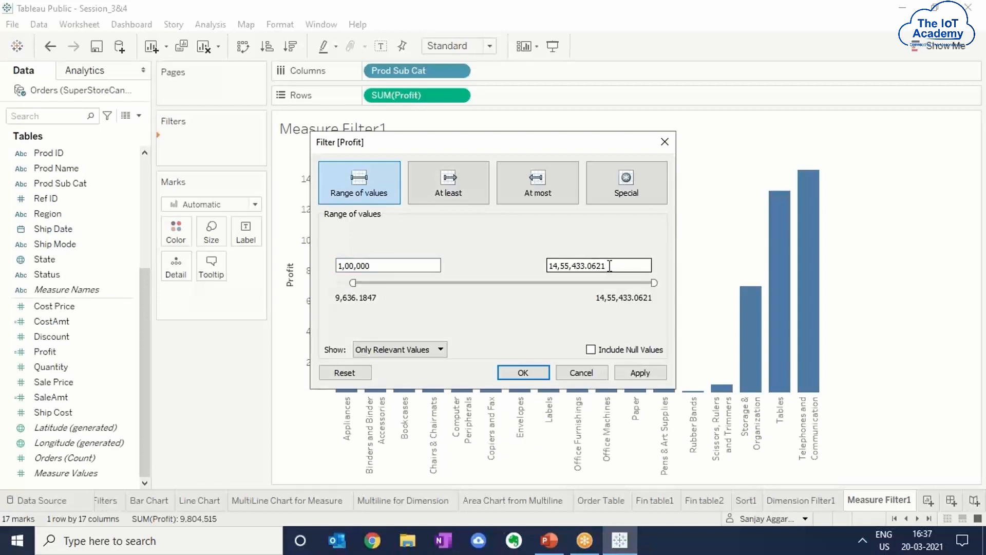
pyautogui.press('BackSpace')
pyautogui.press('BackSpace')
pyautogui.press('BackSpace')
pyautogui.press('BackSpace')
pyautogui.press('BackSpace')
pyautogui.press('BackSpace')
pyautogui.write('1000000')
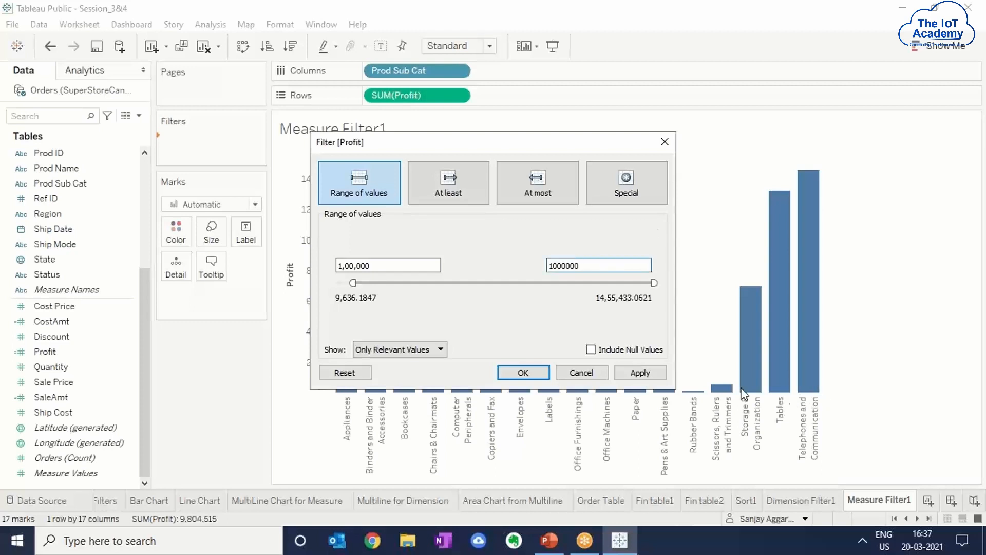
pyautogui.click(640, 372)
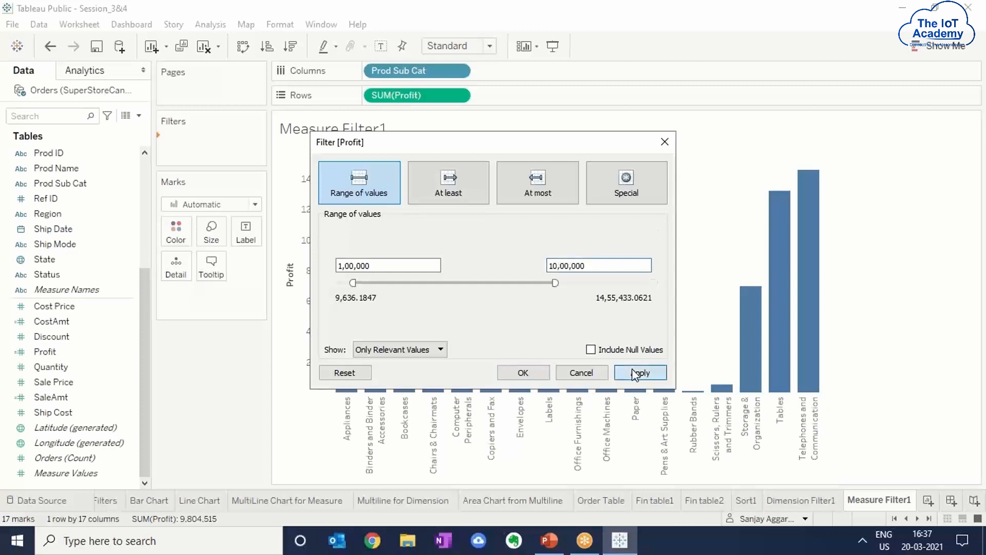
pyautogui.click(522, 373)
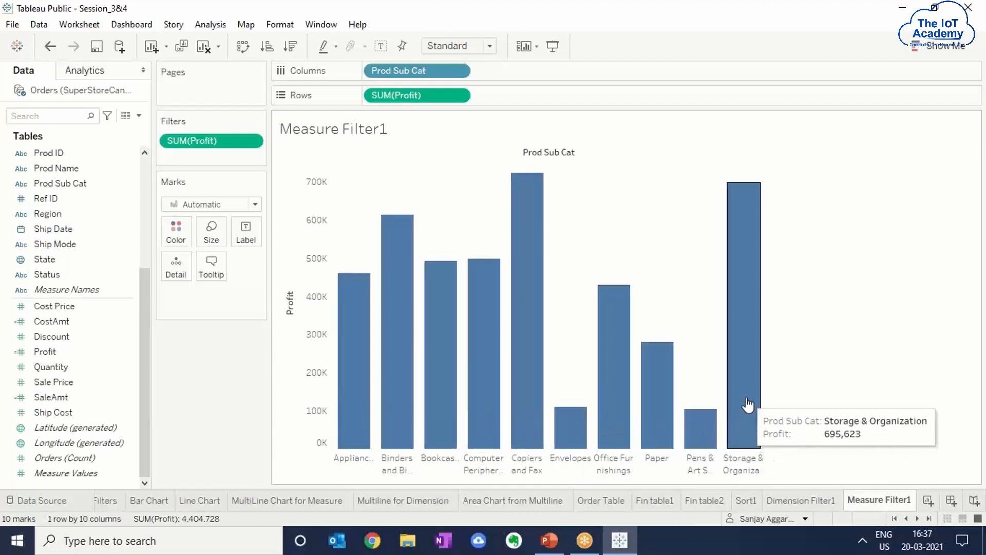
# Edit the SUM(Profit) filter to keep only sub-categories with a profit of at least 500000
pyautogui.rightClick(207, 142)
pyautogui.click(232, 150)
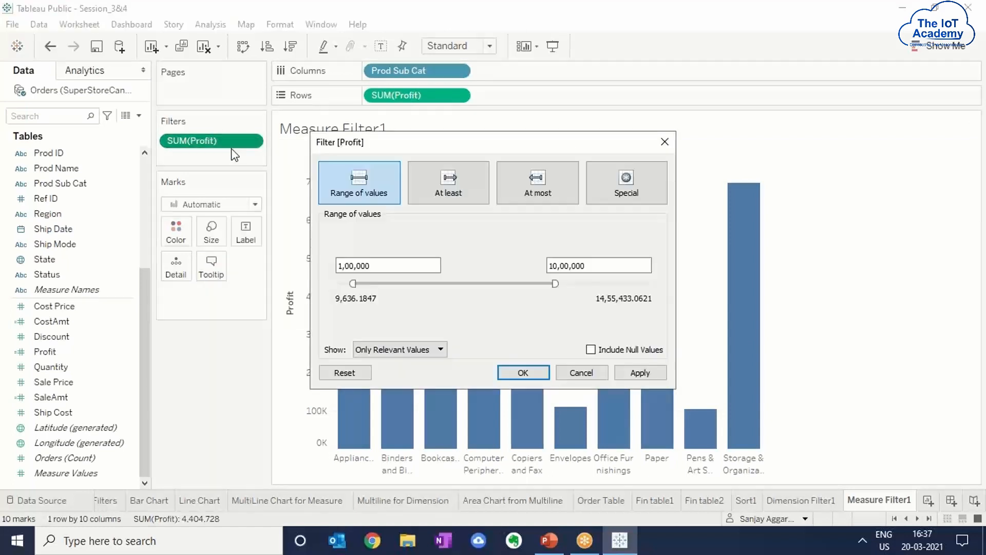
pyautogui.click(450, 185)
pyautogui.click(389, 265)
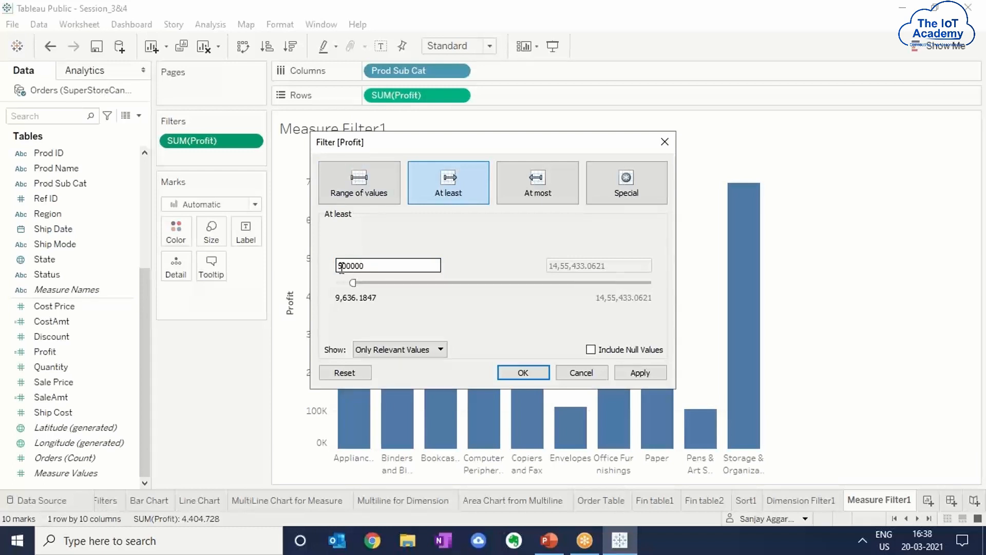
pyautogui.click(640, 372)
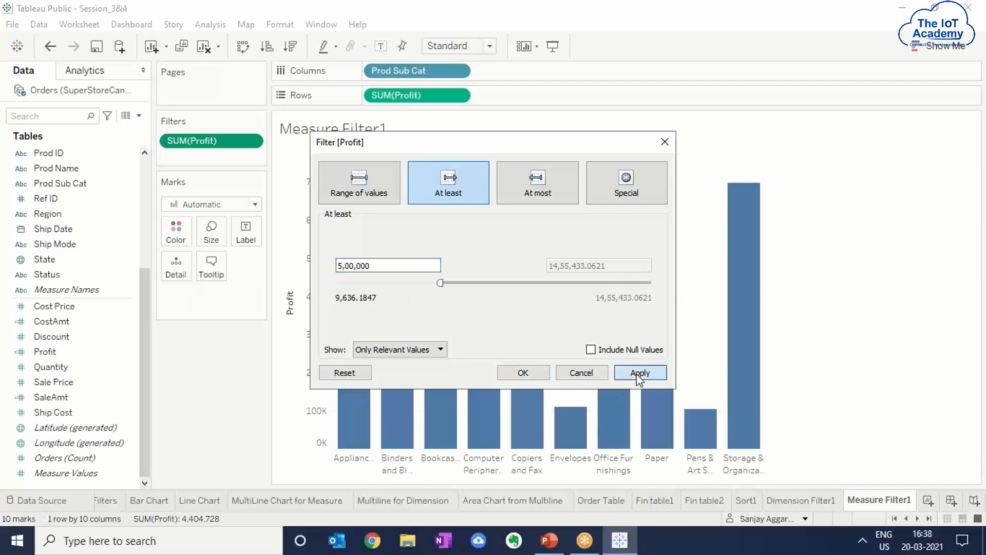
pyautogui.click(523, 372)
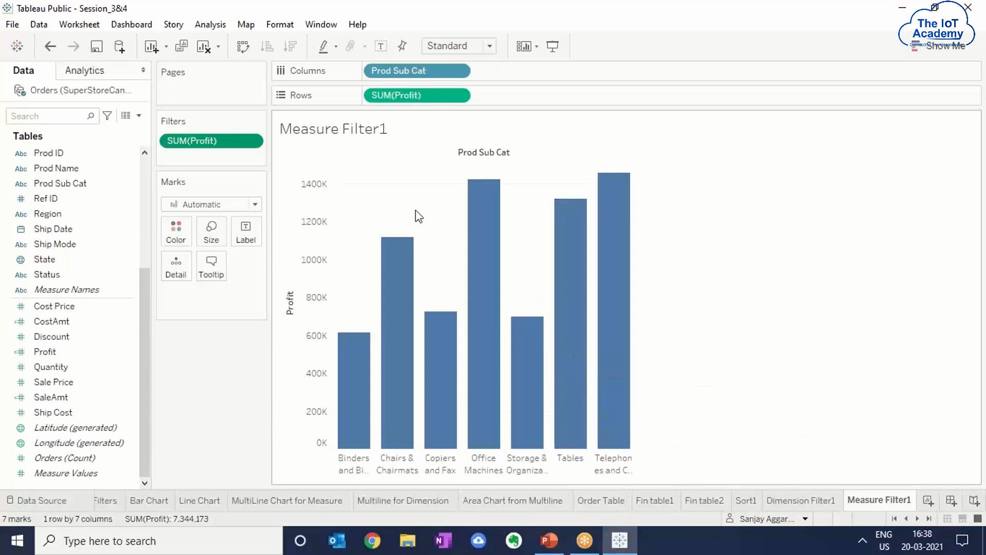
# Change the SUM(Profit) filter to keep only sub-categories with a profit of at most 500000
pyautogui.rightClick(225, 148)
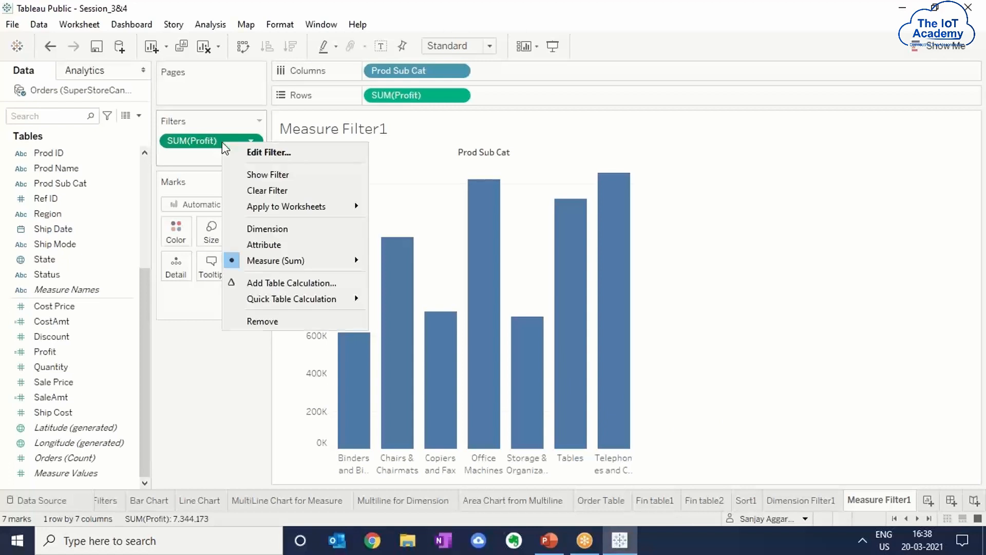
pyautogui.click(246, 153)
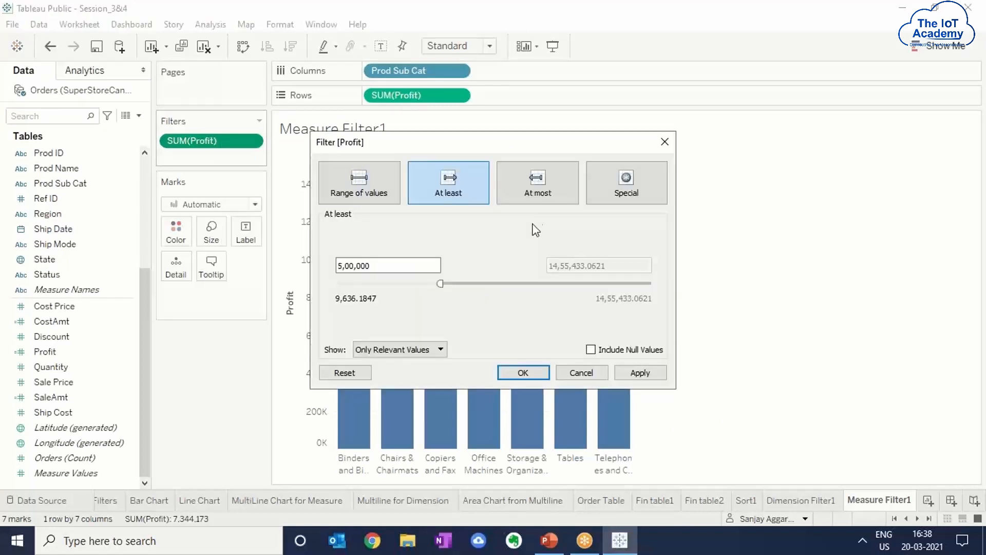
pyautogui.click(537, 191)
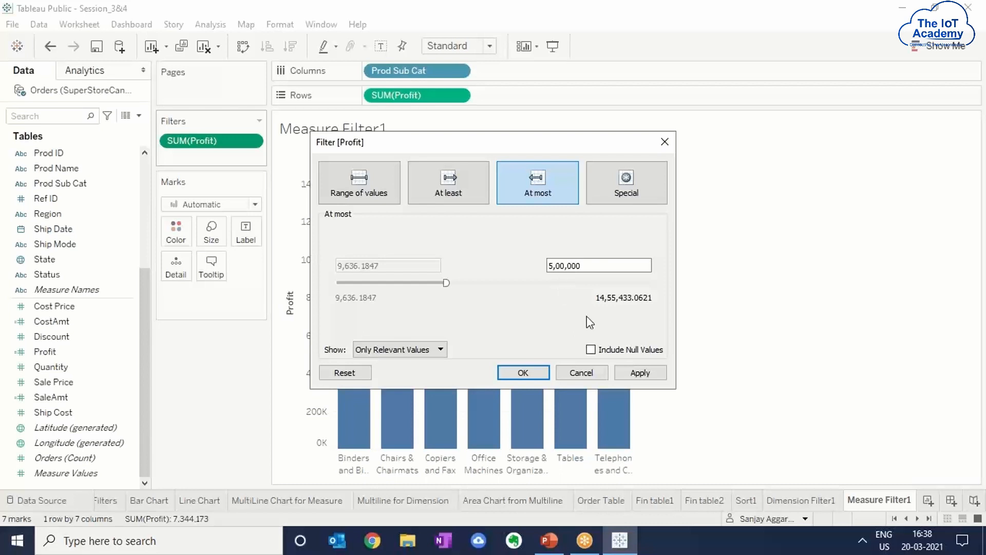
pyautogui.click(635, 371)
pyautogui.click(532, 372)
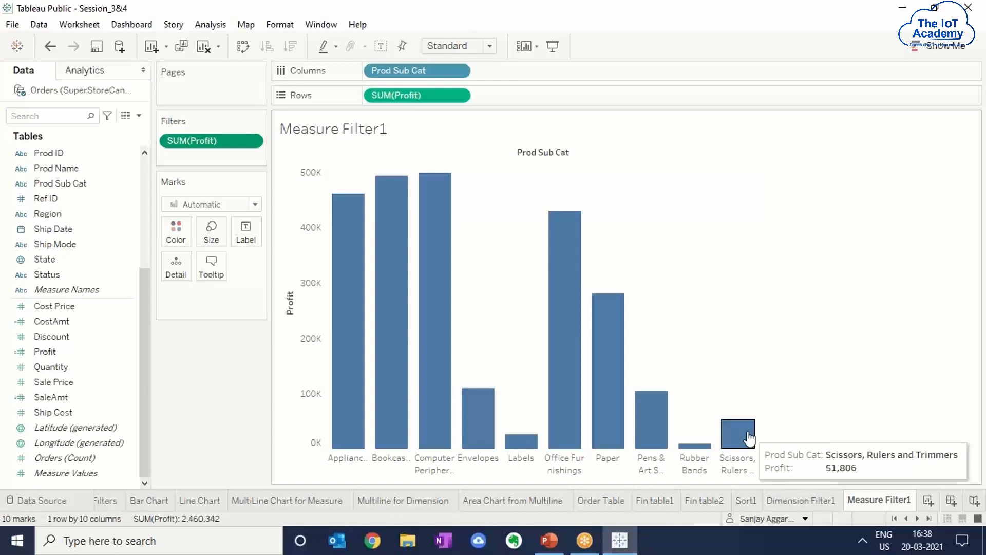
# Switch the SUM(Profit) filter to the Special condition with All values and apply it
pyautogui.rightClick(194, 145)
pyautogui.click(222, 148)
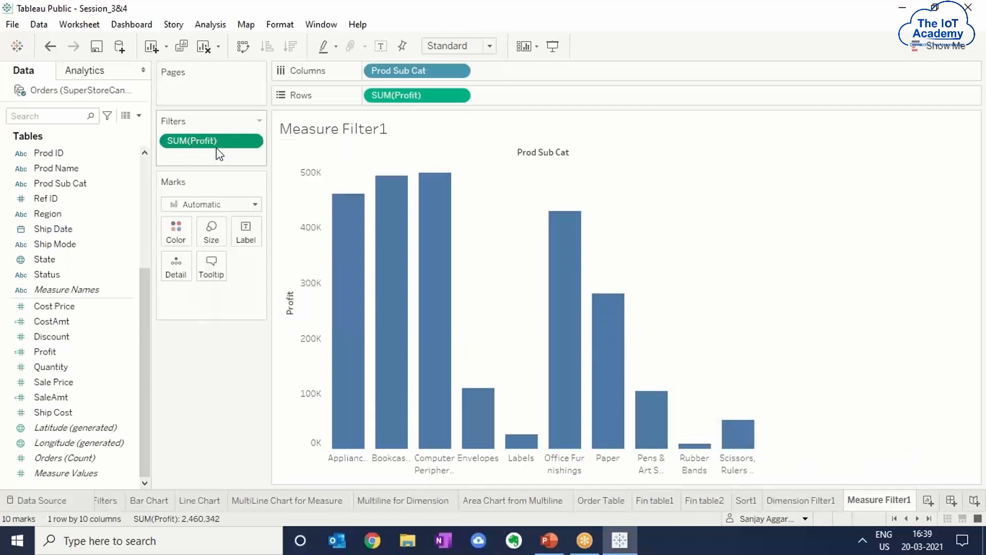
pyautogui.click(627, 186)
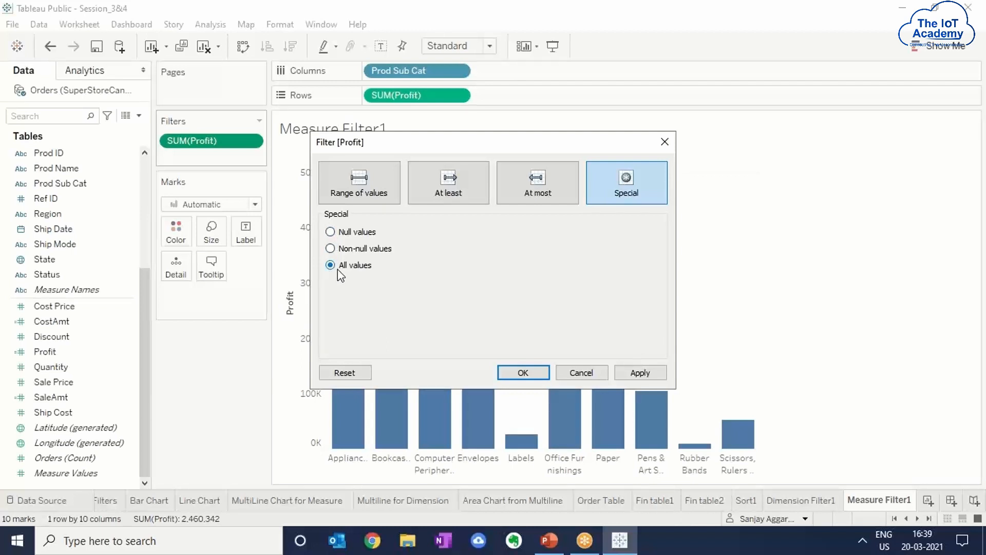
pyautogui.click(641, 374)
pyautogui.click(523, 373)
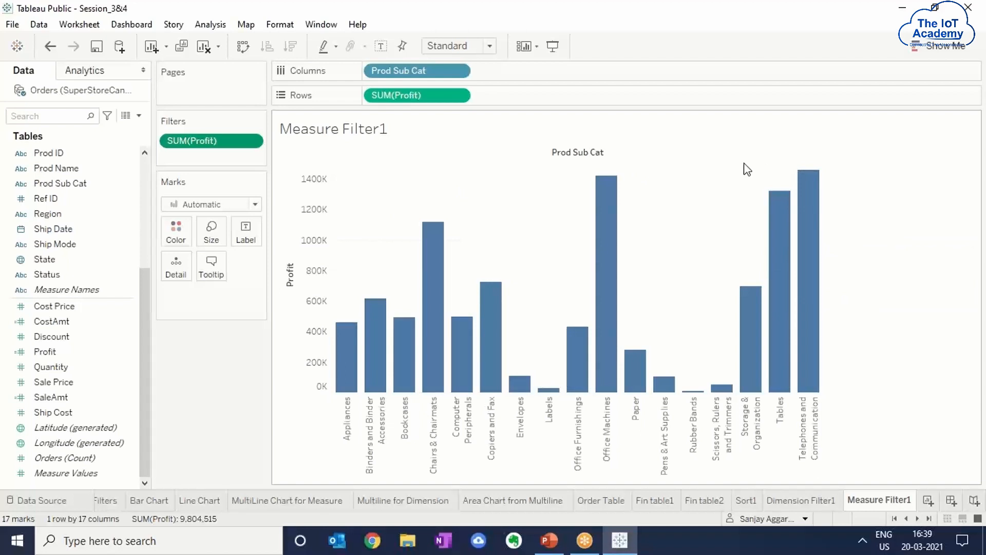
# Review the Range of values, At least, At most and Special settings of the SUM(Profit) filter
pyautogui.rightClick(207, 145)
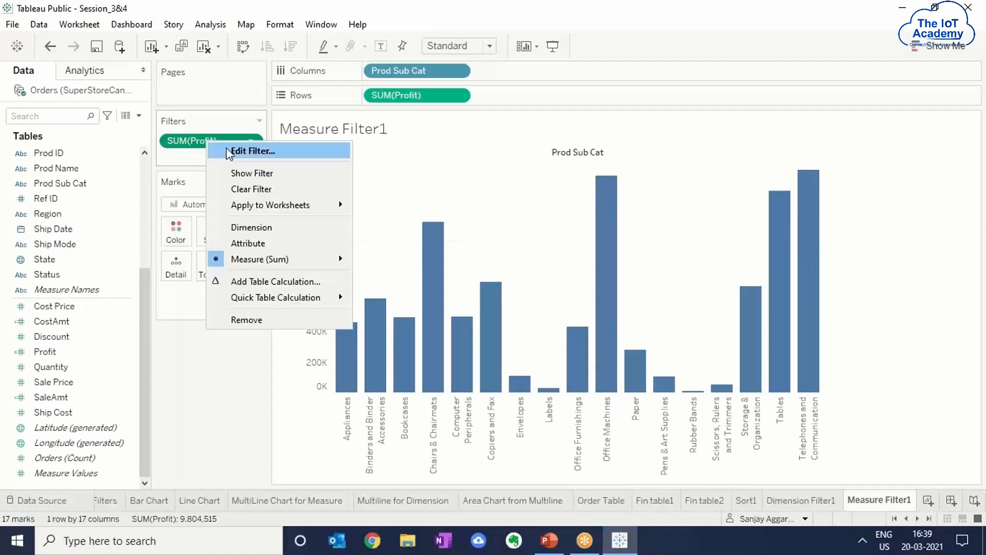
pyautogui.click(252, 151)
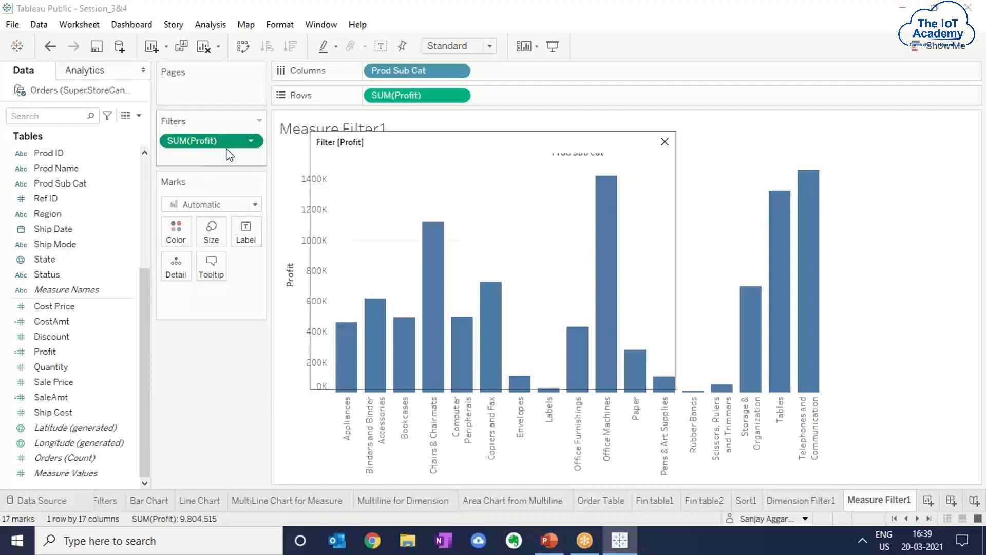
pyautogui.click(357, 185)
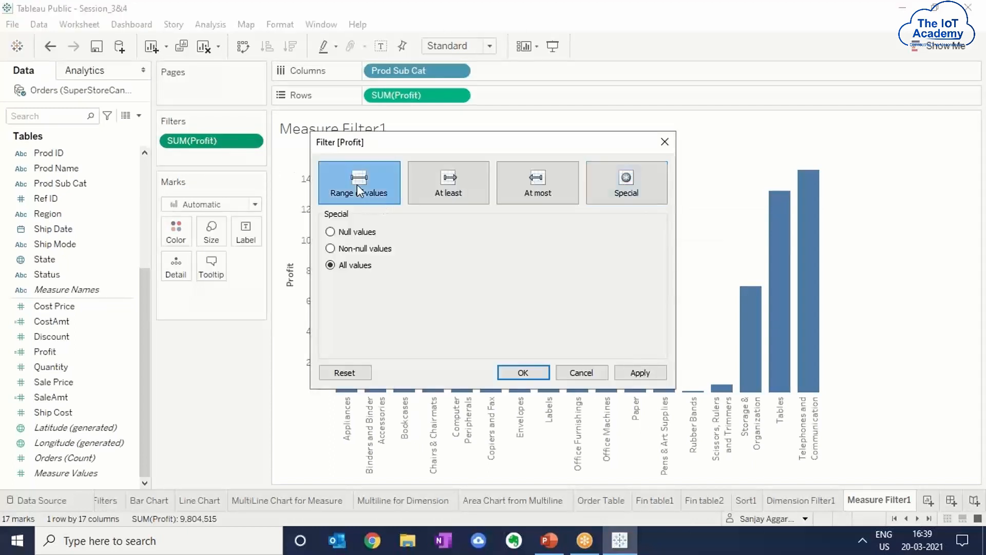
pyautogui.click(452, 183)
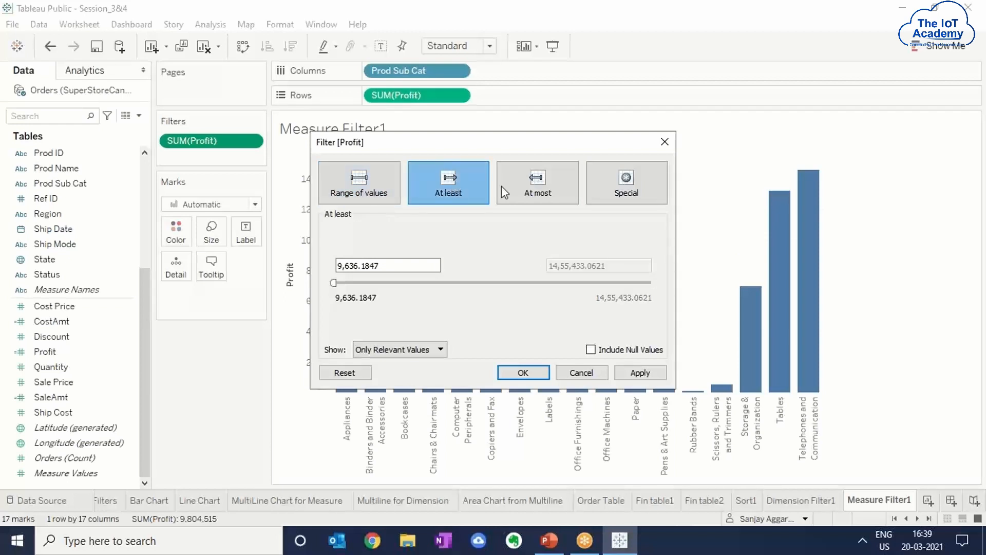
pyautogui.click(538, 183)
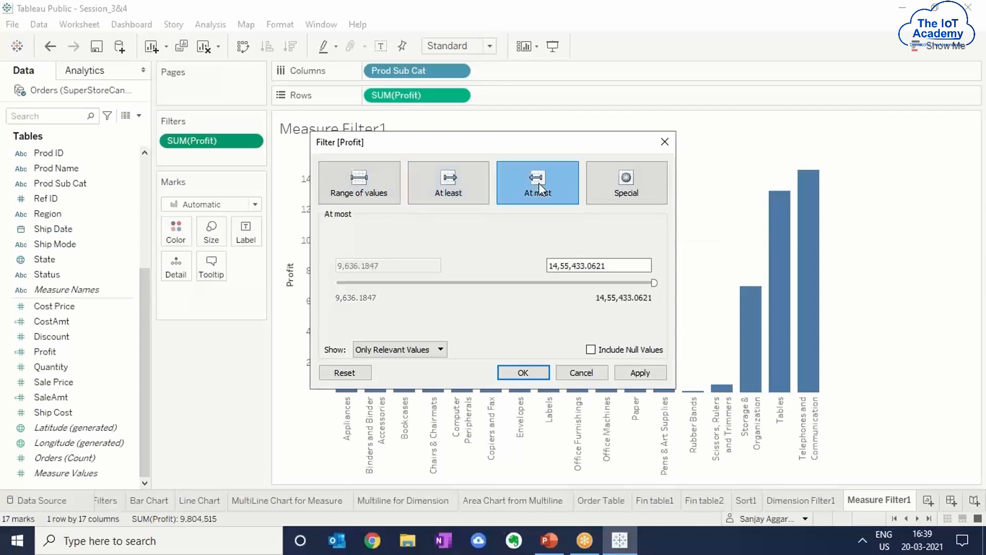
pyautogui.click(621, 181)
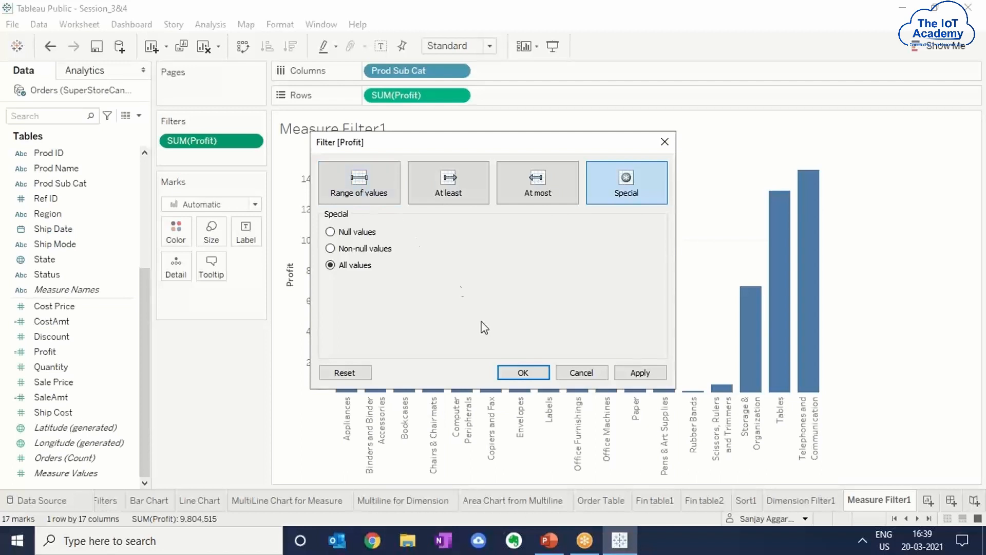
# Accept the SUM(Profit) filter with the Special All values setting and show its filter control on the worksheet
pyautogui.click(523, 372)
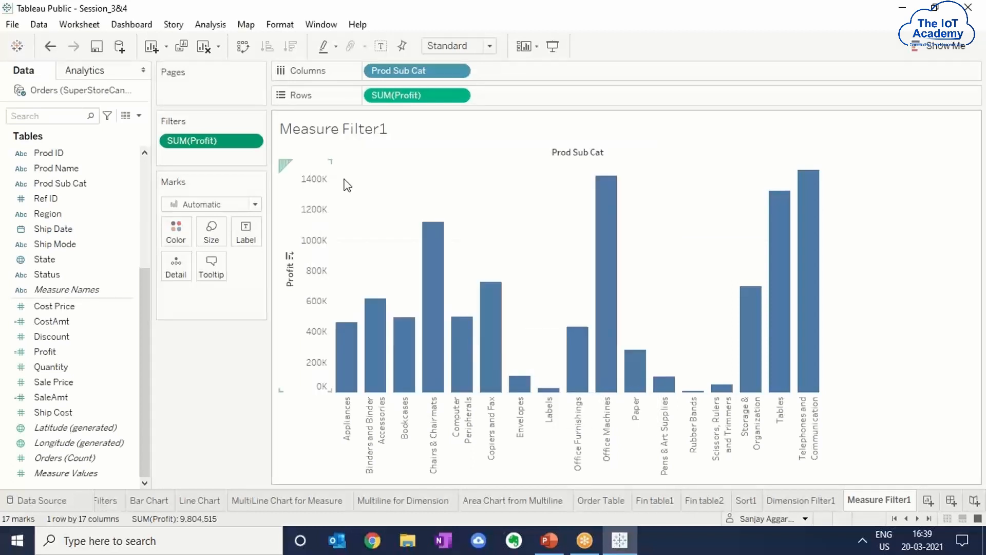
pyautogui.rightClick(196, 146)
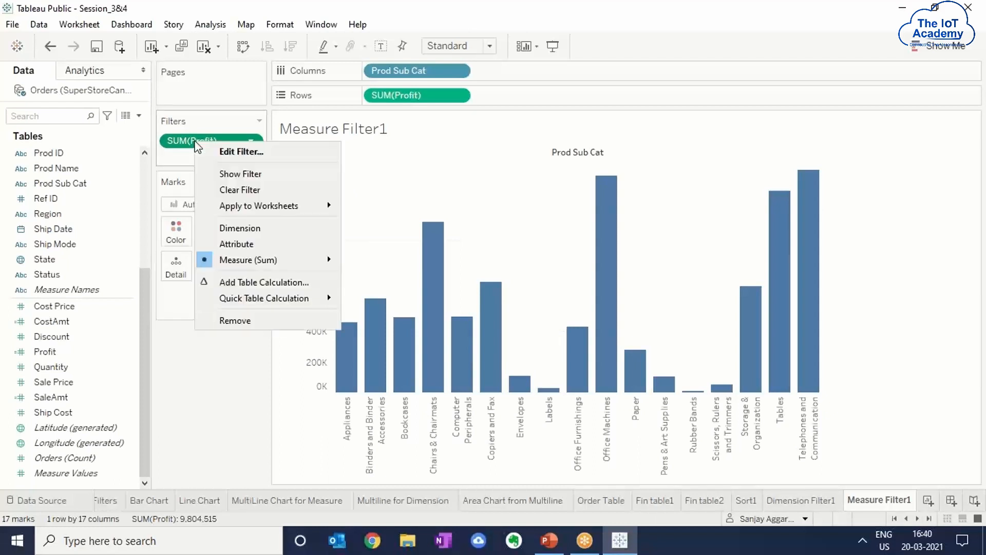
pyautogui.click(214, 173)
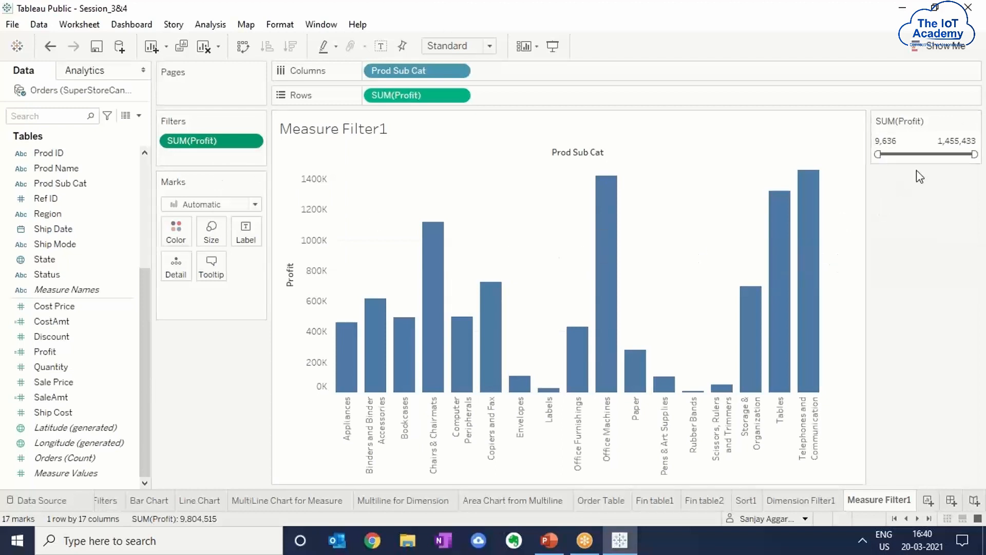
# Narrow the SUM(Profit) range slider to about 514,518 through 939,077 and inspect the remaining bars
pyautogui.click(877, 154)
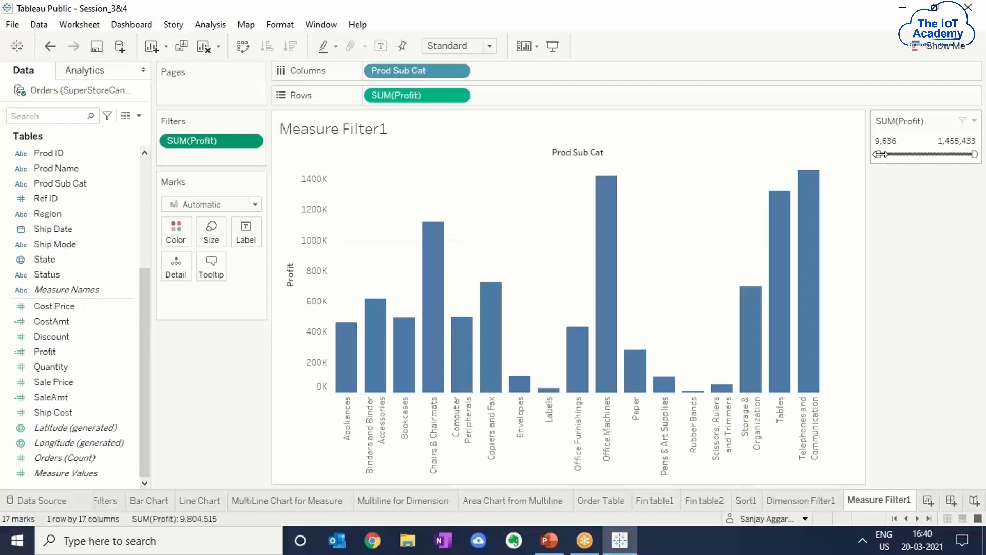
pyautogui.moveTo(880, 154); pyautogui.dragTo(910, 154)
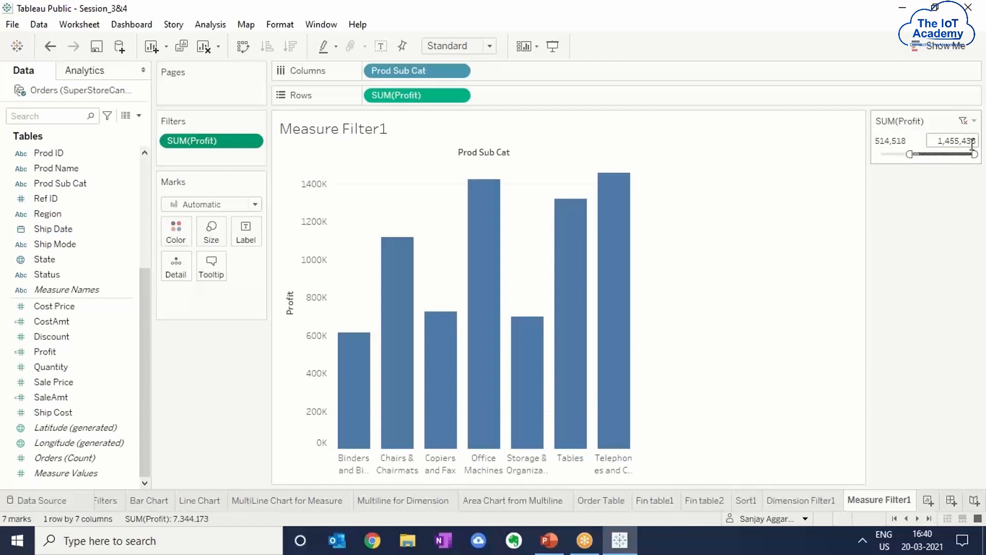
pyautogui.moveTo(973, 154); pyautogui.dragTo(943, 154)
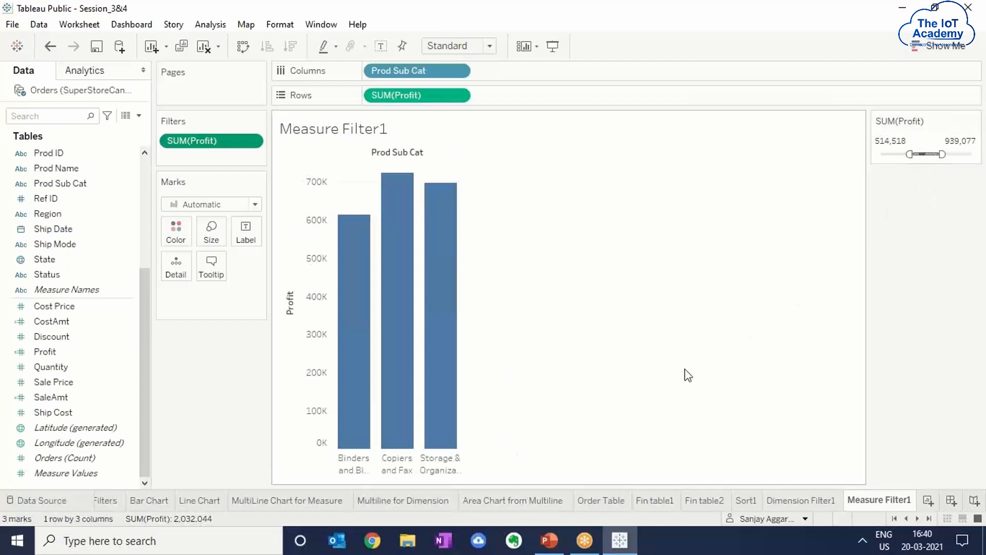
pyautogui.moveTo(359, 326)
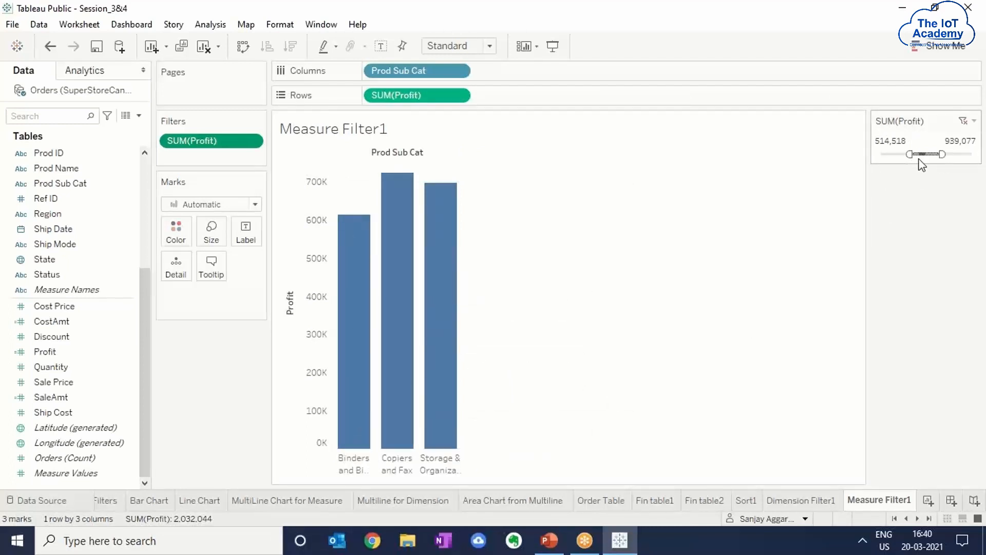
# Return the lower limit of the SUM(Profit) range to 9,636 and reduce its upper limit further
pyautogui.moveTo(908, 154); pyautogui.dragTo(880, 155)
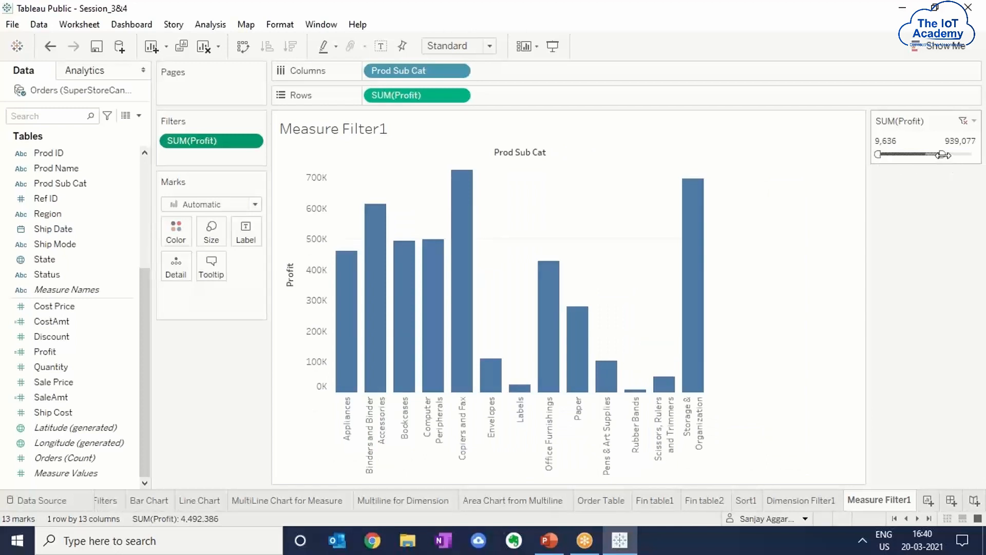
pyautogui.moveTo(944, 156); pyautogui.dragTo(932, 157)
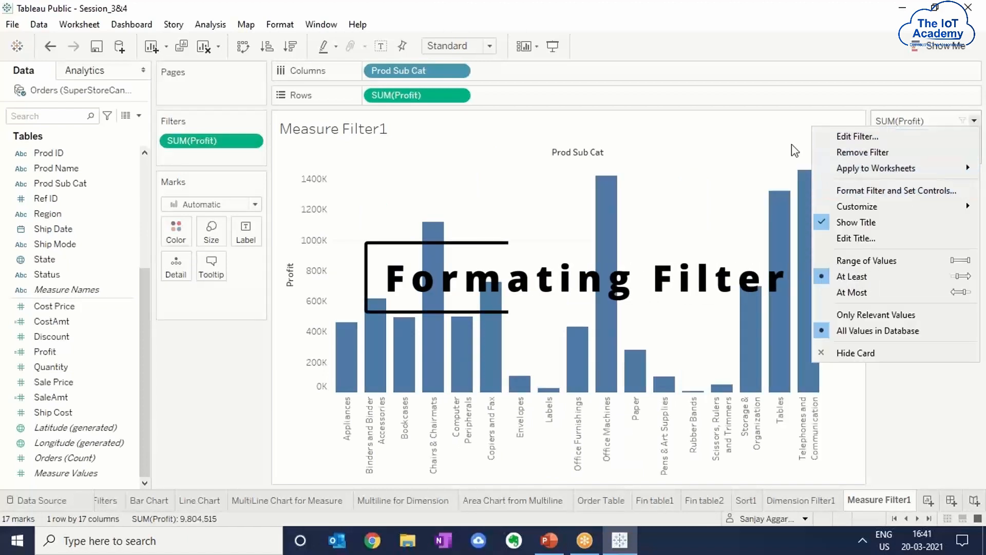
# Switch the displayed SUM(Profit) filter control to Range of Values
pyautogui.click(765, 141)
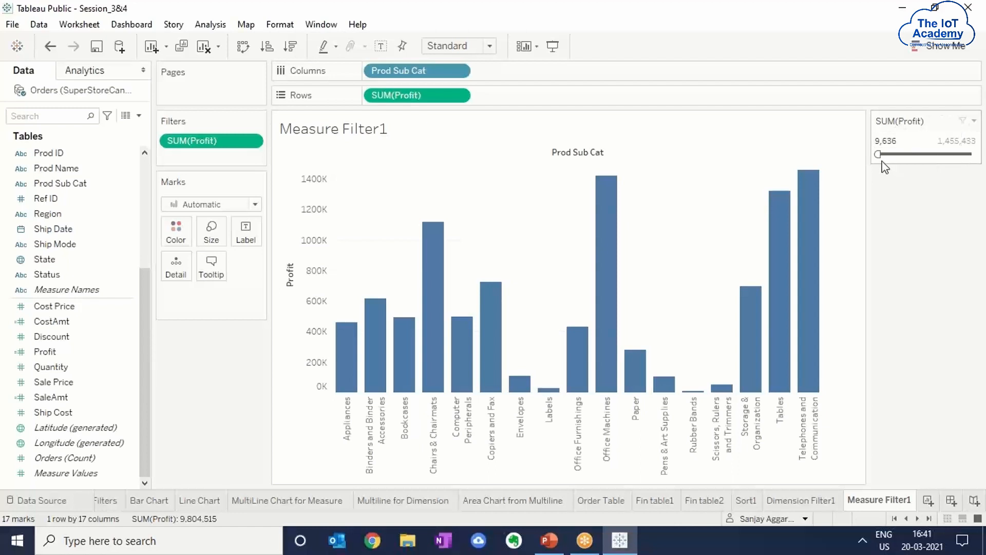
pyautogui.click(975, 122)
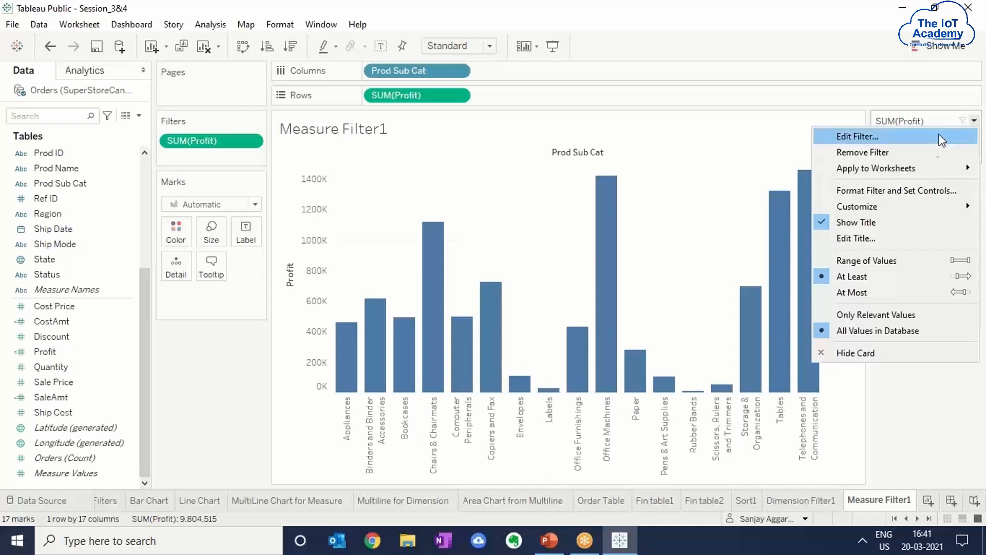
pyautogui.click(866, 262)
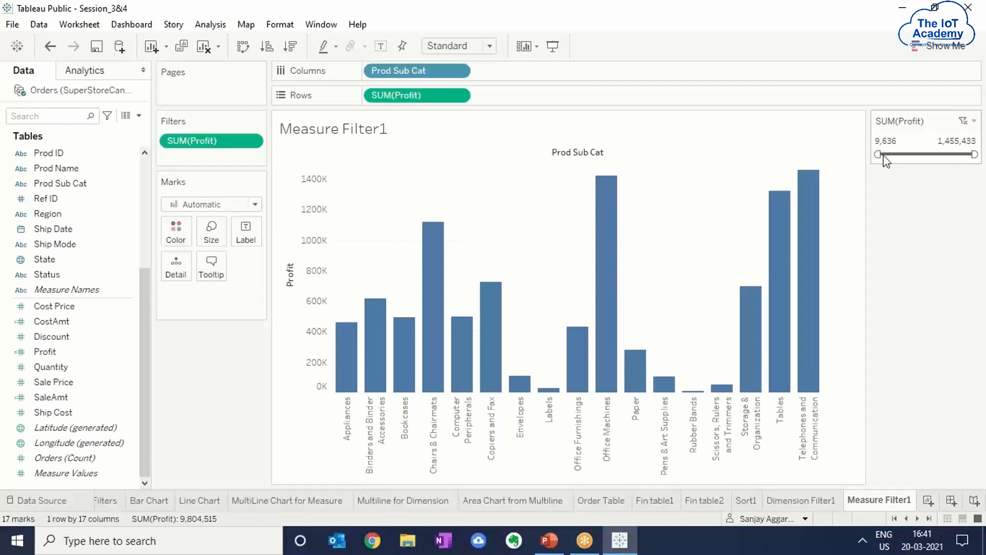
# Switch the SUM(Profit) filter control to At Least and raise its minimum to about 55,534
pyautogui.click(974, 121)
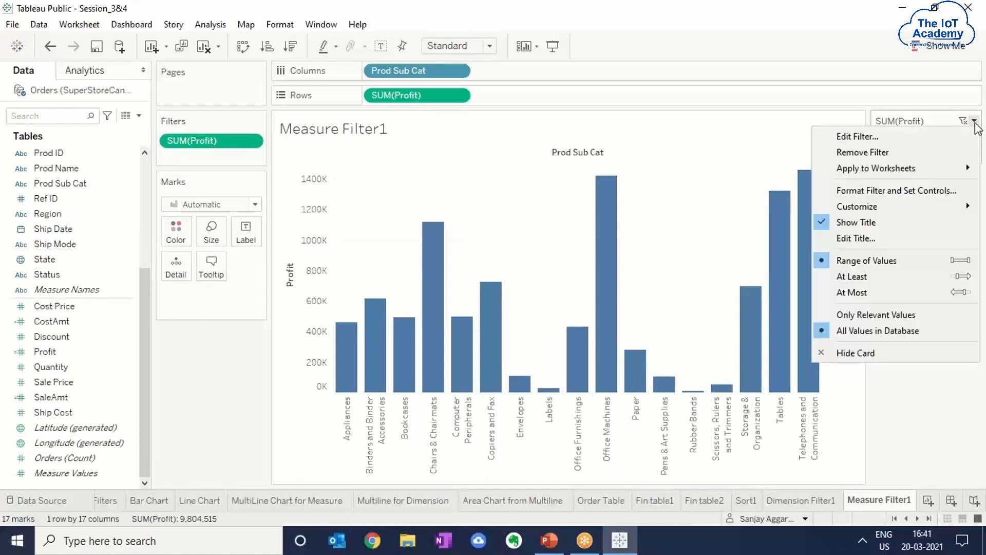
pyautogui.click(853, 277)
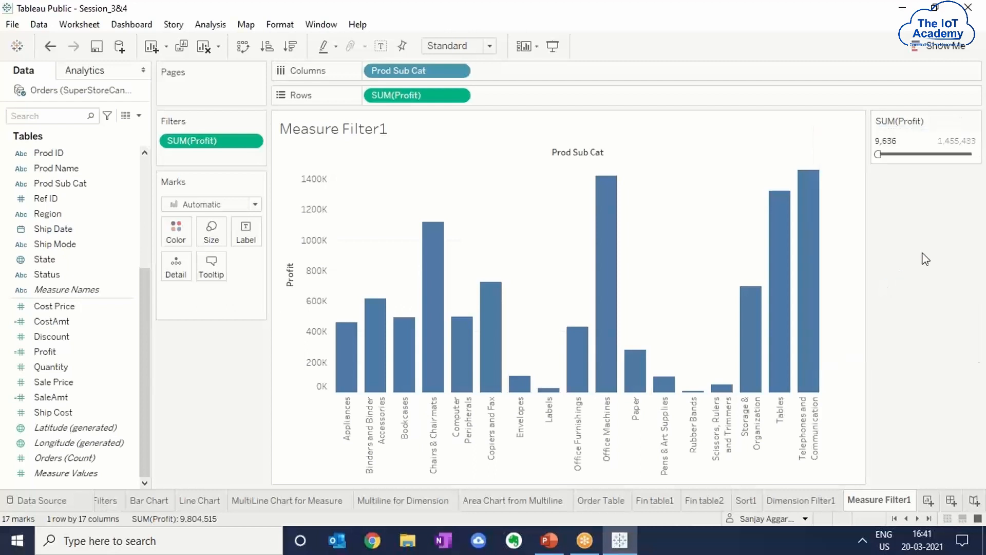
pyautogui.moveTo(878, 154)
pyautogui.mouseDown()
pyautogui.moveTo(937, 155)
pyautogui.moveTo(881, 155)
pyautogui.mouseUp()
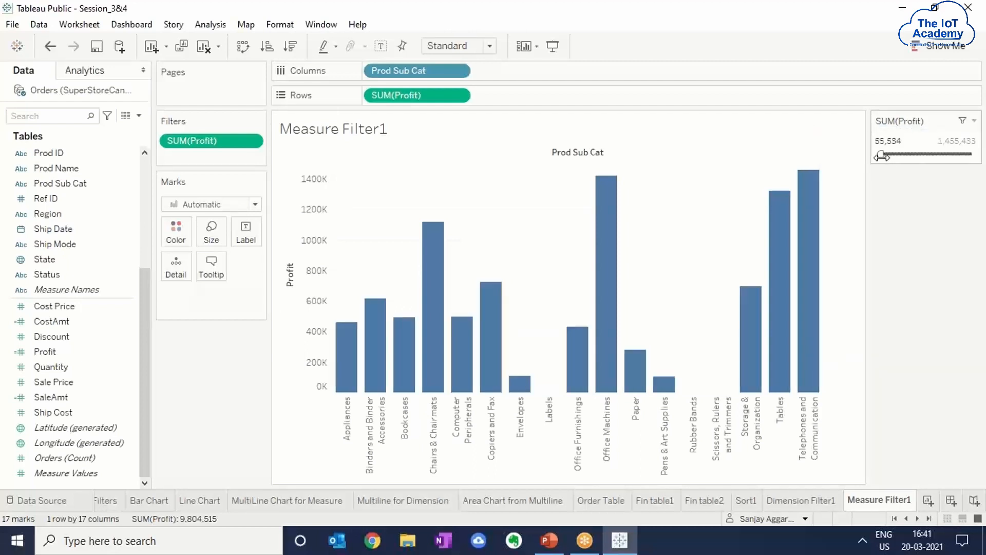
# Switch the SUM(Profit) filter control to At Most and try out its upper-limit slider
pyautogui.click(975, 121)
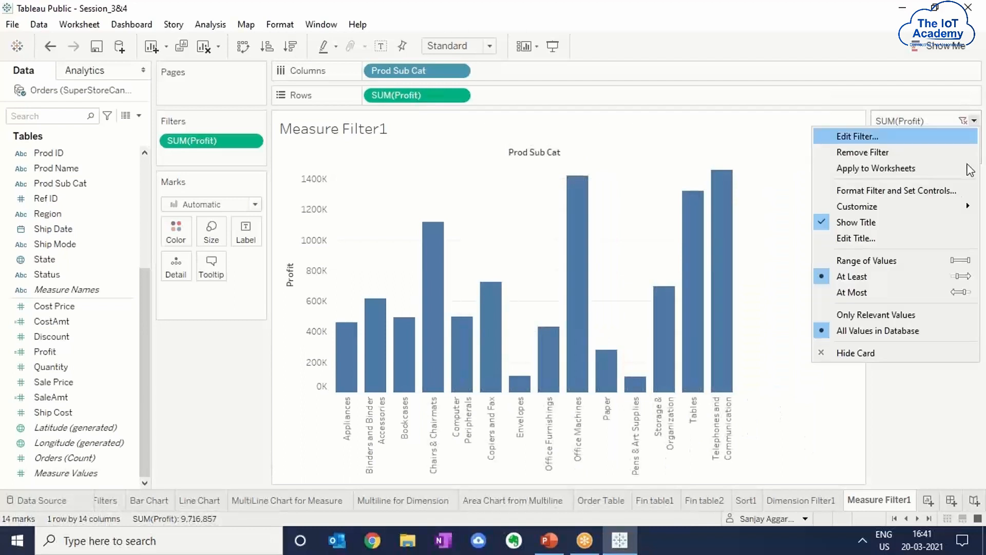
pyautogui.click(883, 291)
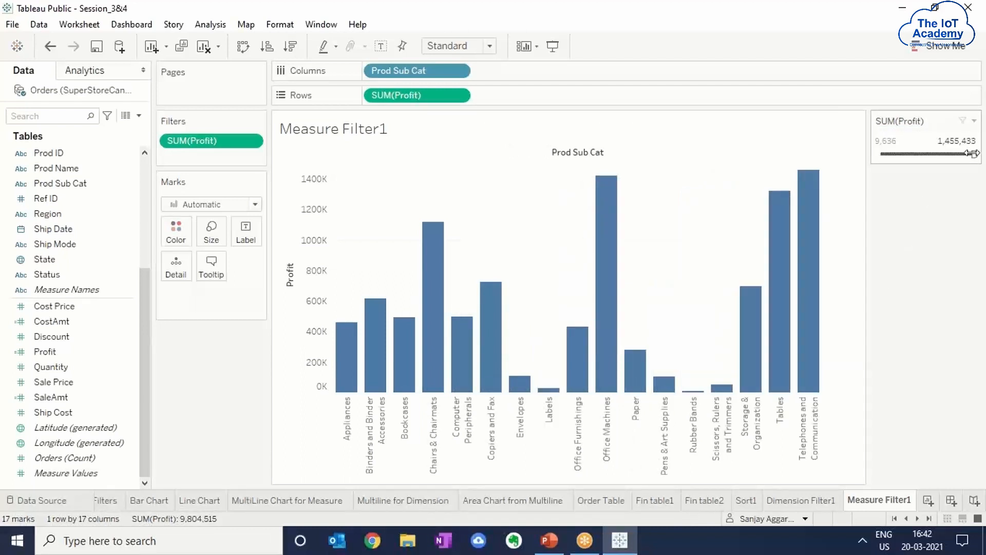
pyautogui.moveTo(972, 153)
pyautogui.mouseDown()
pyautogui.moveTo(941, 155)
pyautogui.moveTo(974, 154)
pyautogui.mouseUp()
# Format the filter control's title with a 12-point green font and center alignment
pyautogui.click(975, 122)
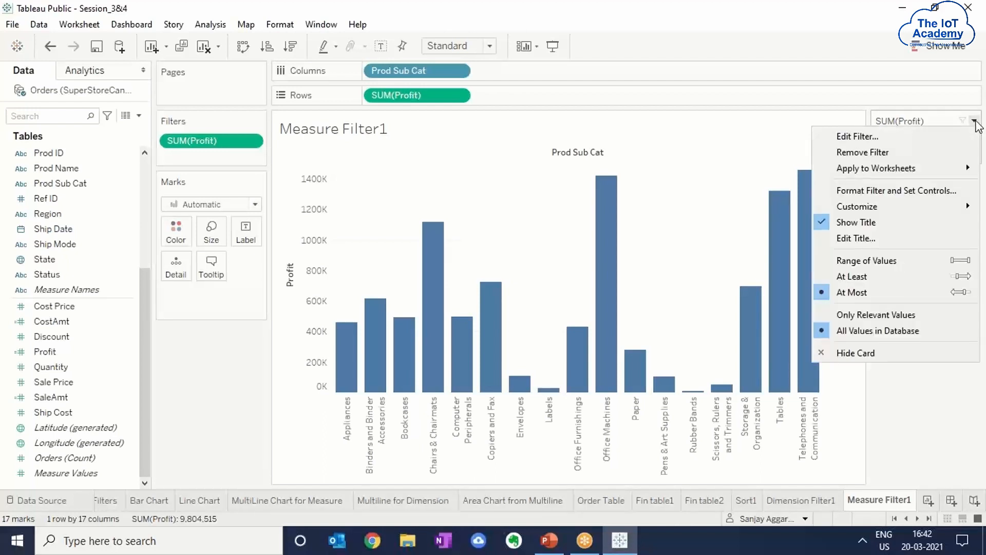
pyautogui.click(905, 191)
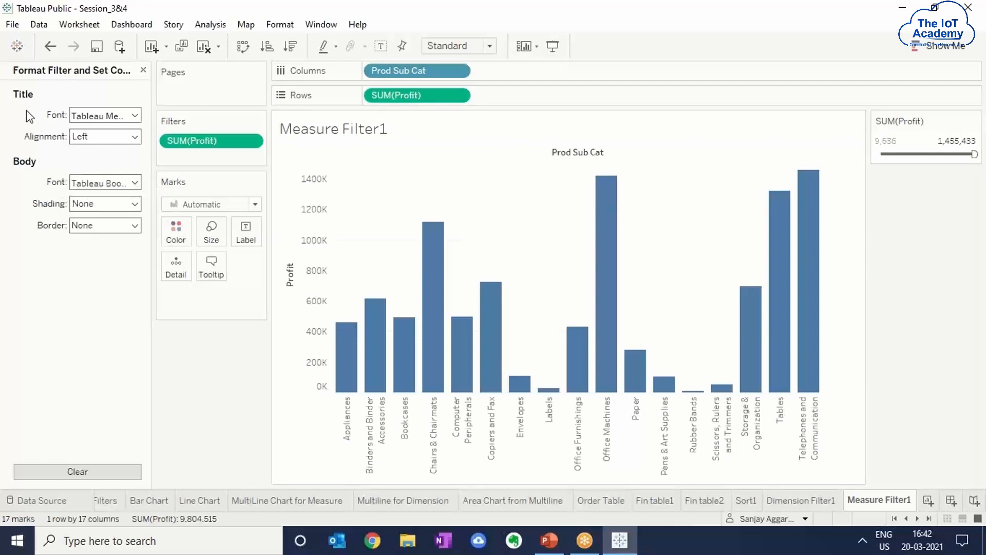
pyautogui.click(135, 117)
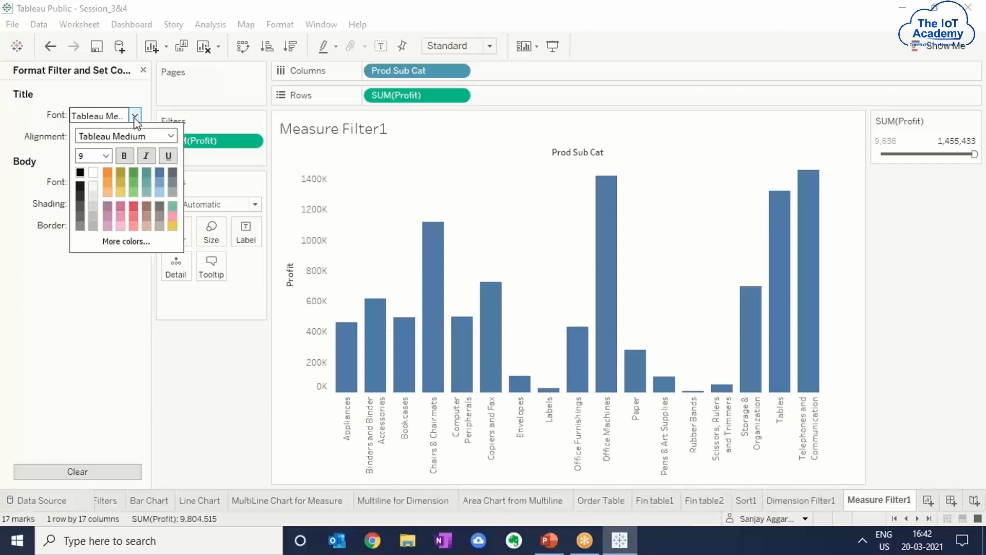
pyautogui.click(105, 156)
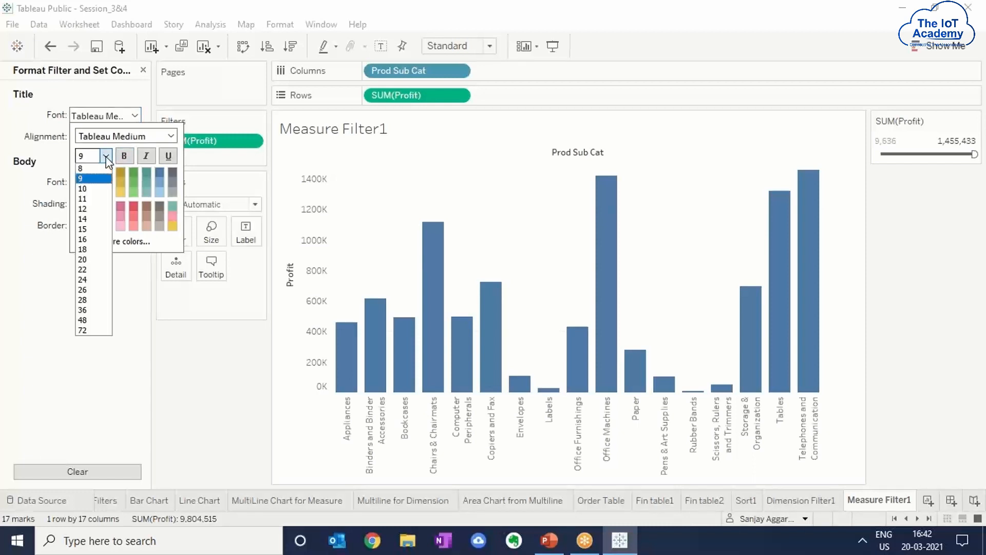
pyautogui.click(97, 209)
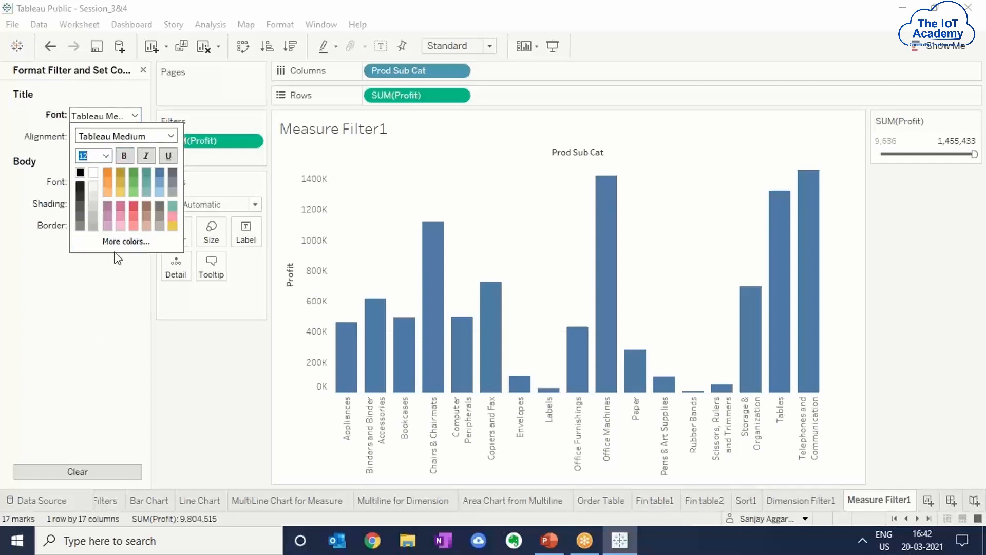
pyautogui.click(133, 176)
pyautogui.click(119, 286)
pyautogui.click(135, 136)
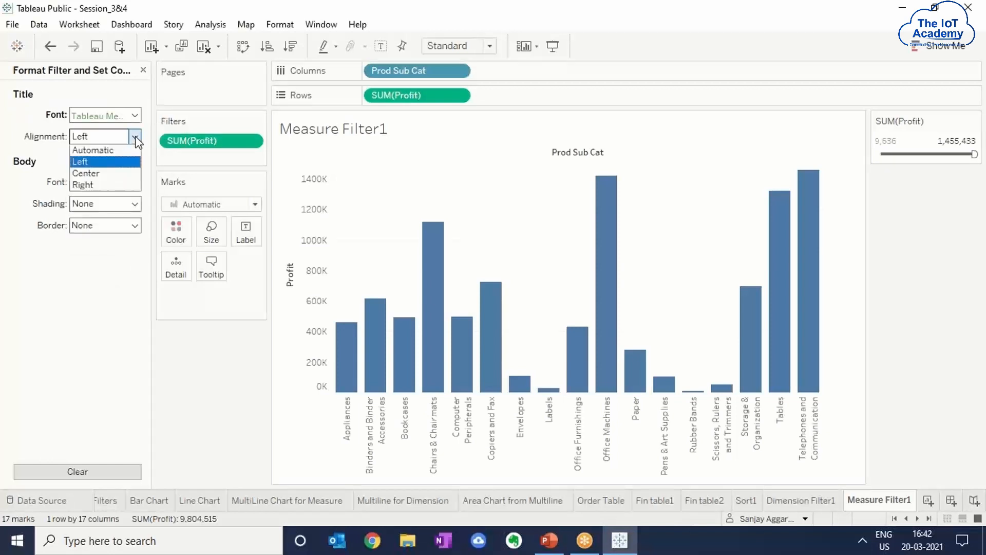
pyautogui.click(124, 174)
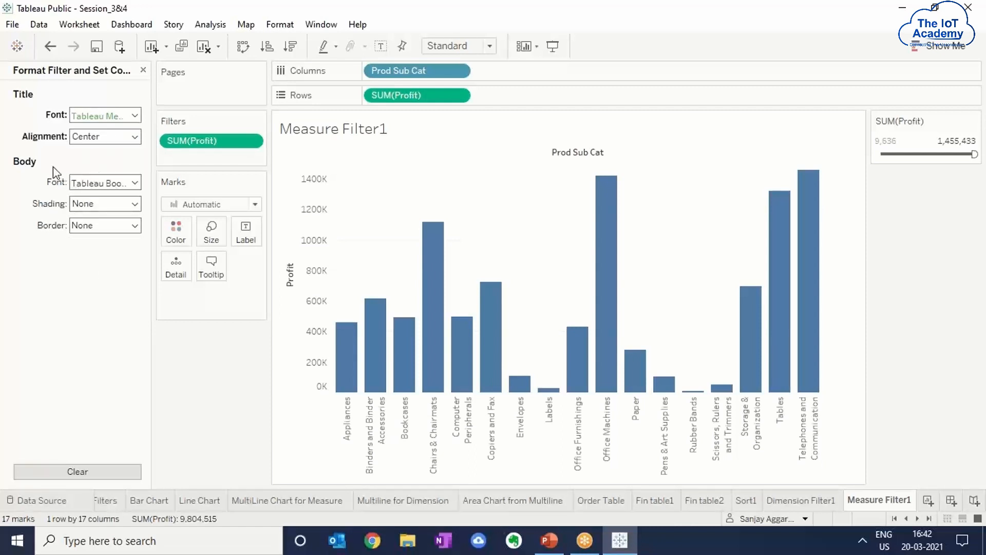
# Set the filter control's body font to size 10 in purple
pyautogui.click(136, 182)
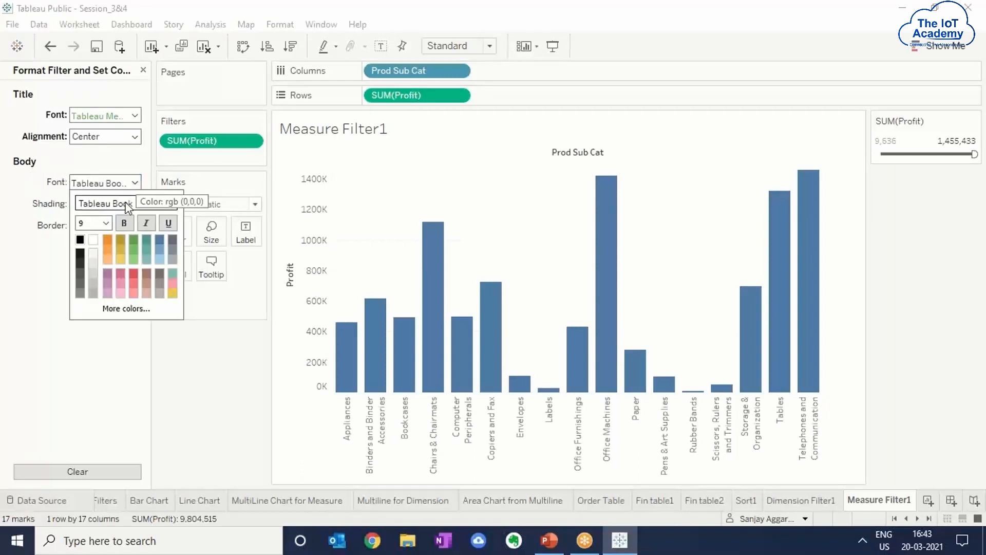
pyautogui.click(107, 223)
pyautogui.click(100, 253)
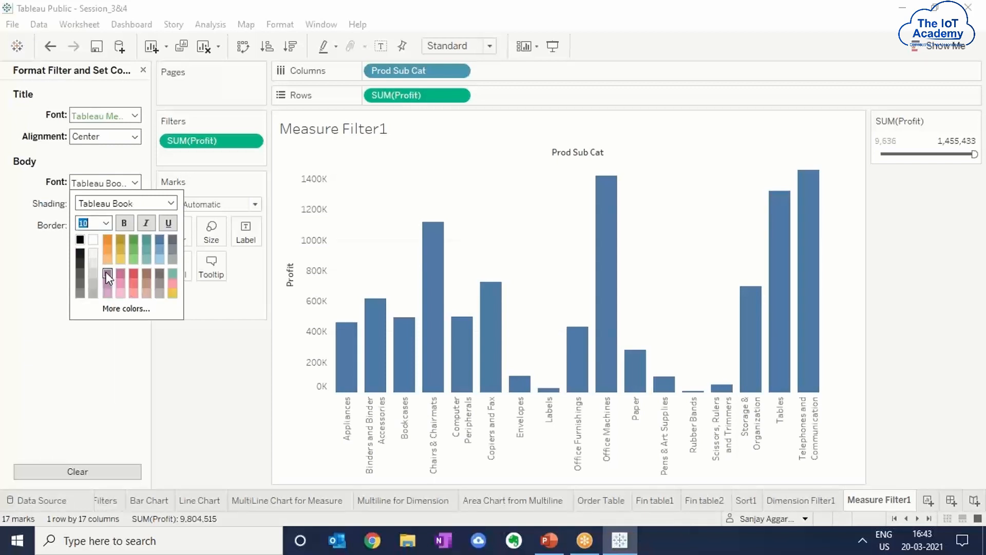
pyautogui.click(107, 273)
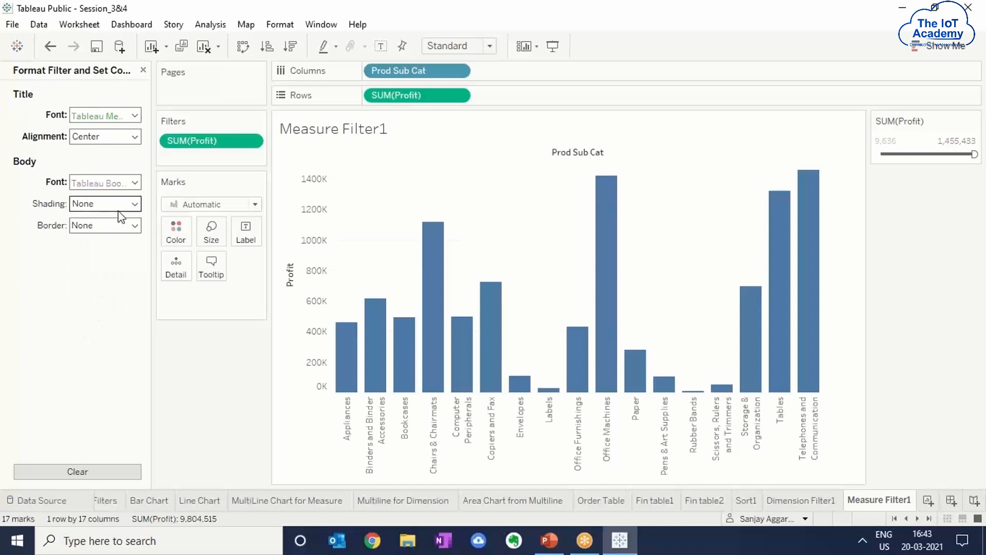
# Give the filter control's body a light beige shading and a thin dashed red border
pyautogui.click(134, 204)
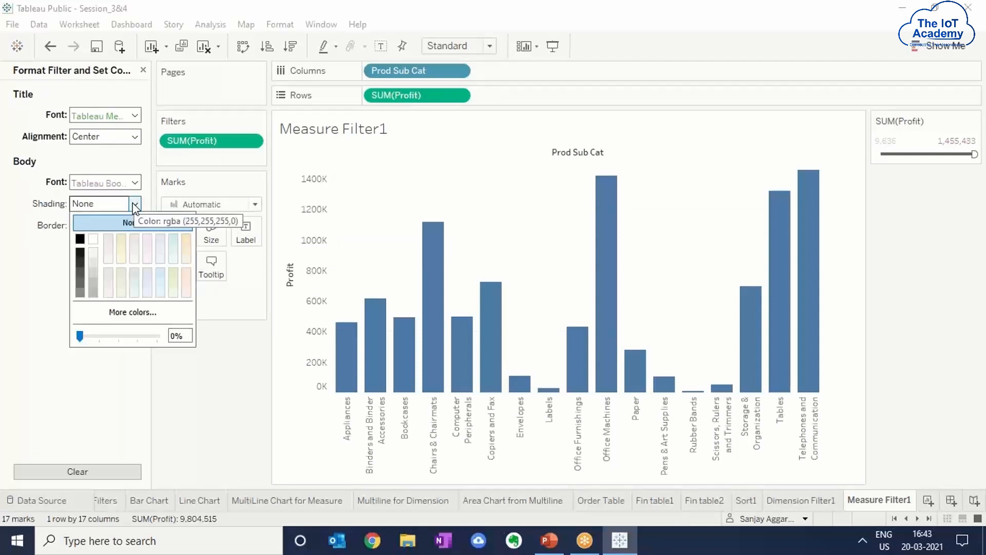
pyautogui.click(122, 246)
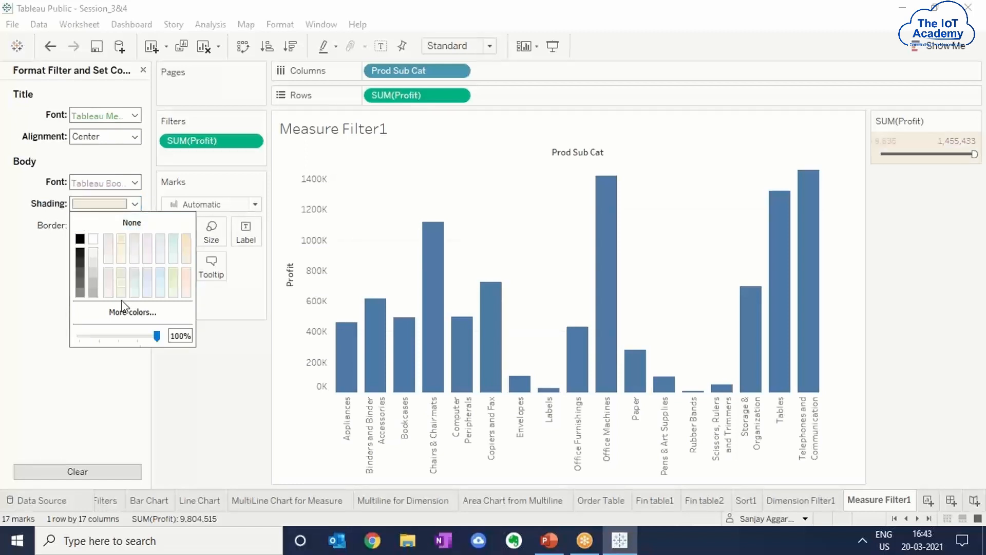
pyautogui.click(105, 387)
pyautogui.click(134, 225)
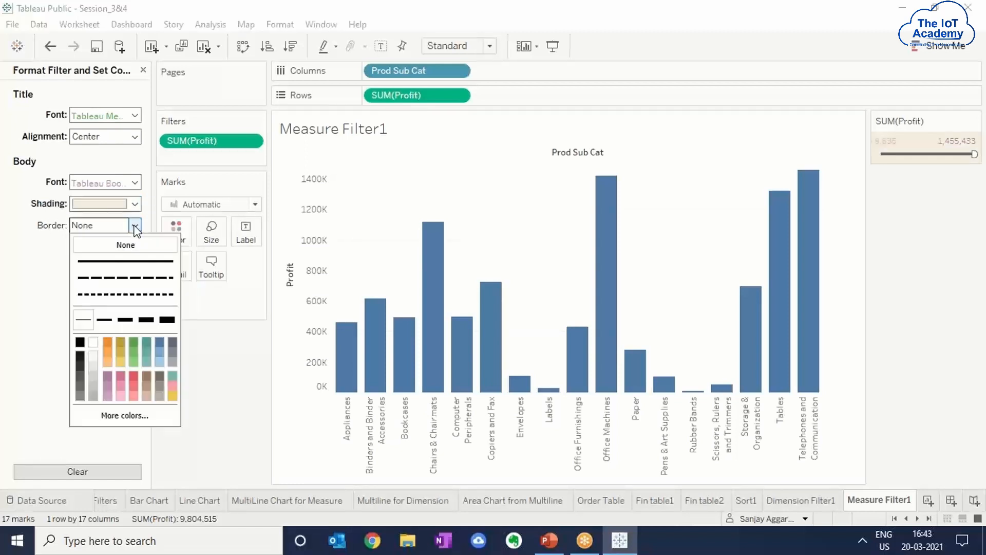
pyautogui.click(121, 279)
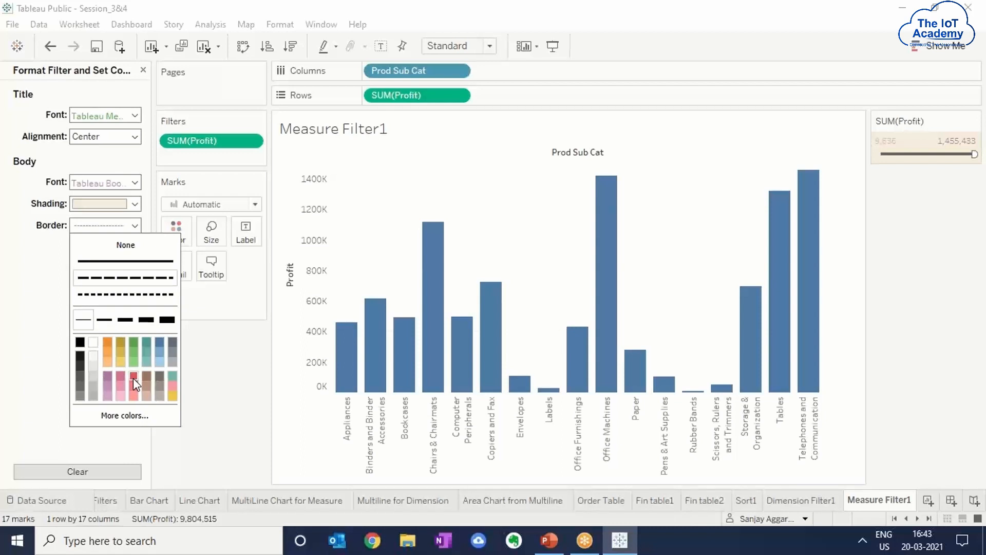
pyautogui.click(46, 340)
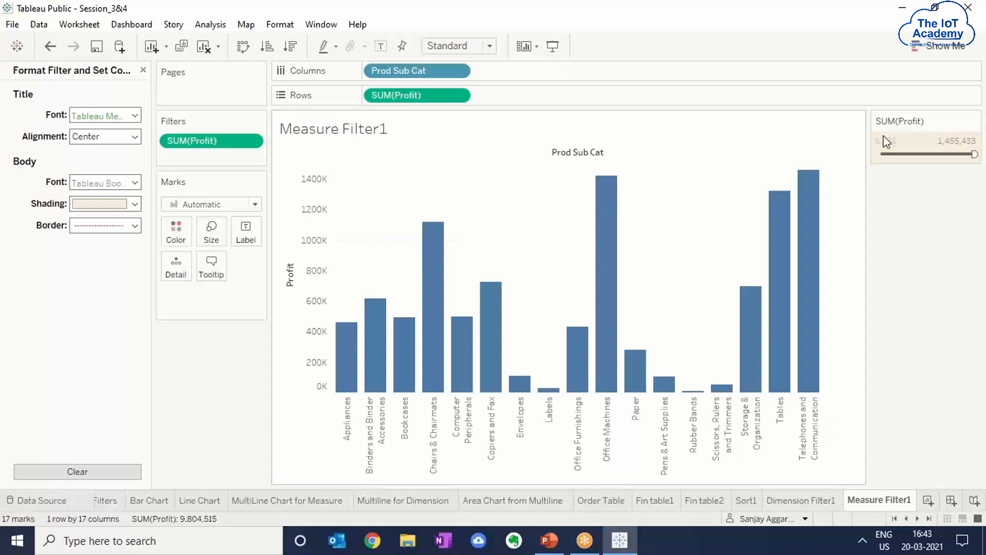
# Lower the At Most limit of the SUM(Profit) filter to about 1,409,535
pyautogui.moveTo(972, 155)
pyautogui.mouseDown()
pyautogui.moveTo(884, 153)
pyautogui.moveTo(970, 156)
pyautogui.mouseUp()
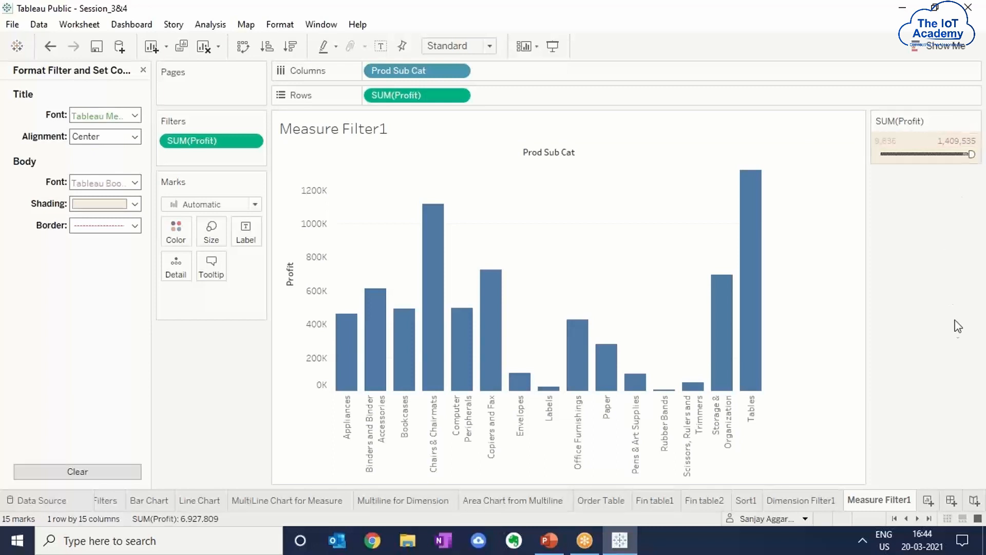
# Create a new dashboard and add the Measure Filter1 sheet to it
pyautogui.click(951, 500)
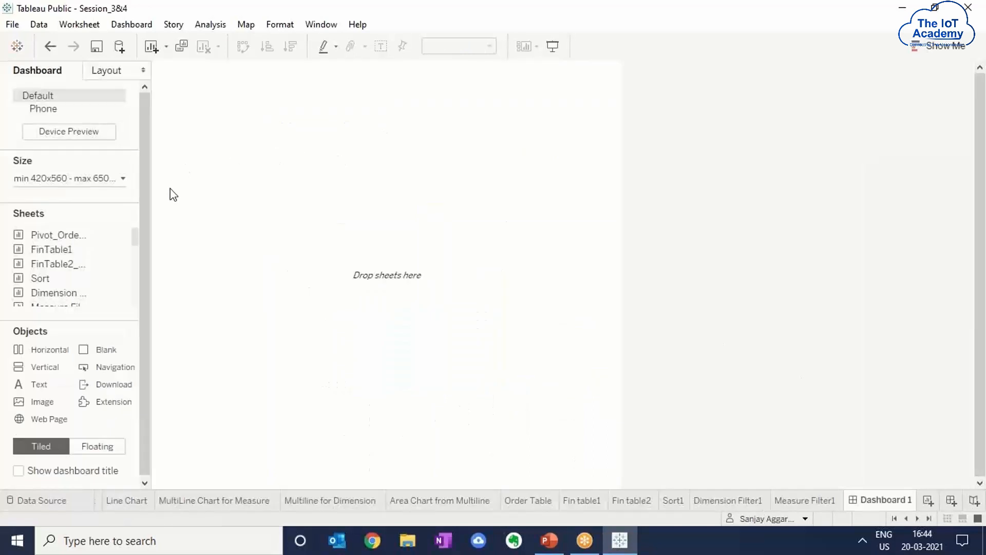
pyautogui.moveTo(145, 208); pyautogui.dragTo(153, 229)
pyautogui.moveTo(134, 238); pyautogui.dragTo(131, 301)
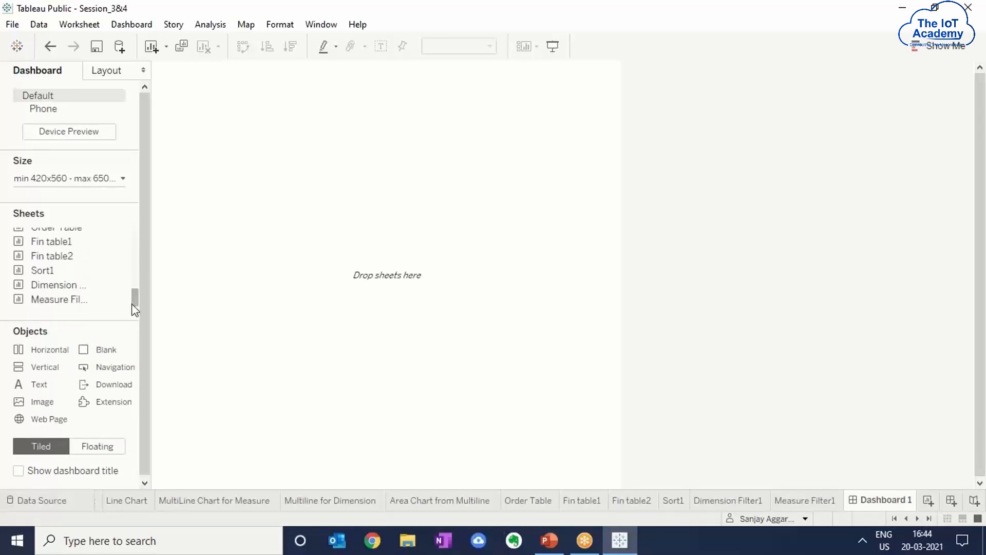
pyautogui.moveTo(100, 304)
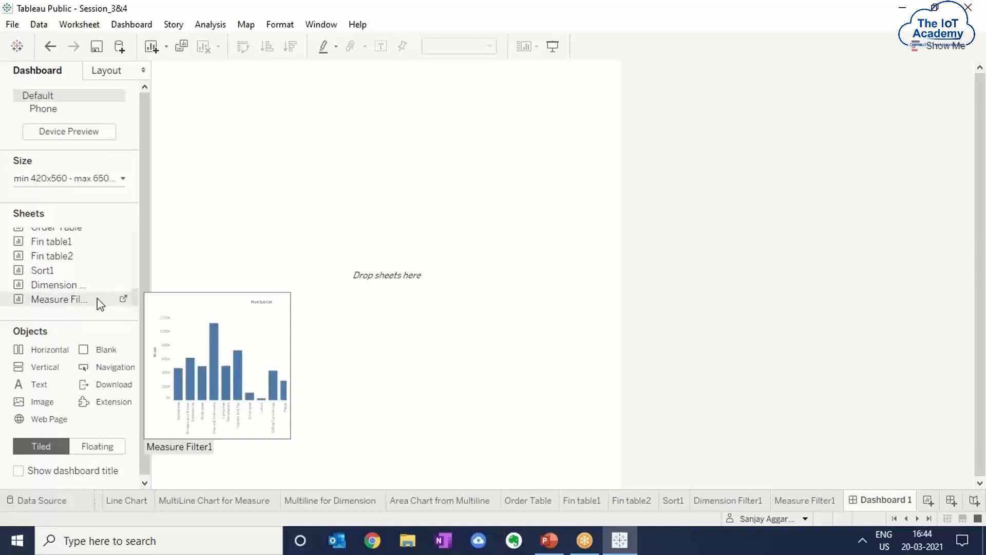
pyautogui.doubleClick(70, 301)
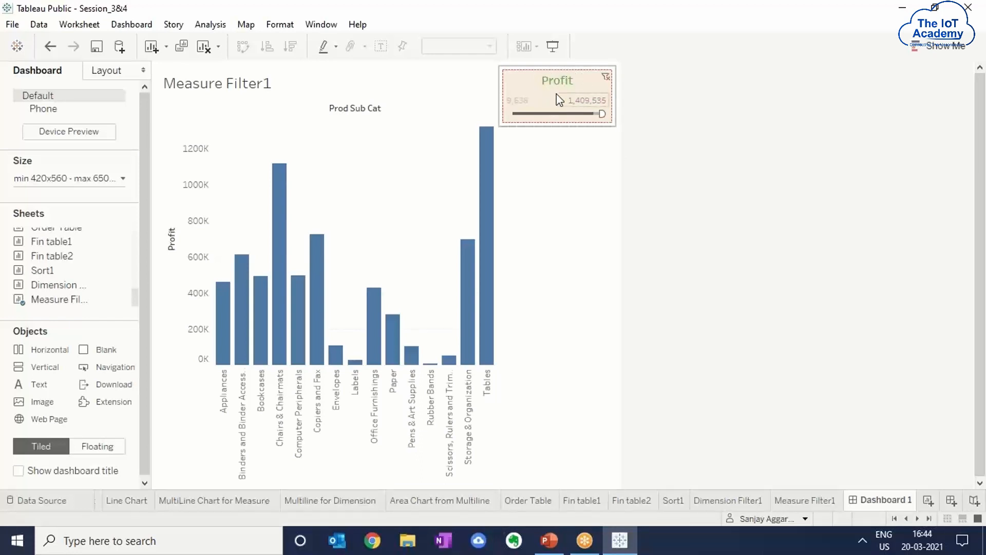
# Raise the upper limit of the dashboard's Profit filter to 1,455,433 and open the Measure Filter1 sheet
pyautogui.click(520, 72)
pyautogui.click(529, 77)
pyautogui.click(599, 114)
pyautogui.moveTo(599, 114)
pyautogui.mouseDown()
pyautogui.moveTo(519, 112)
pyautogui.moveTo(604, 114)
pyautogui.mouseUp()
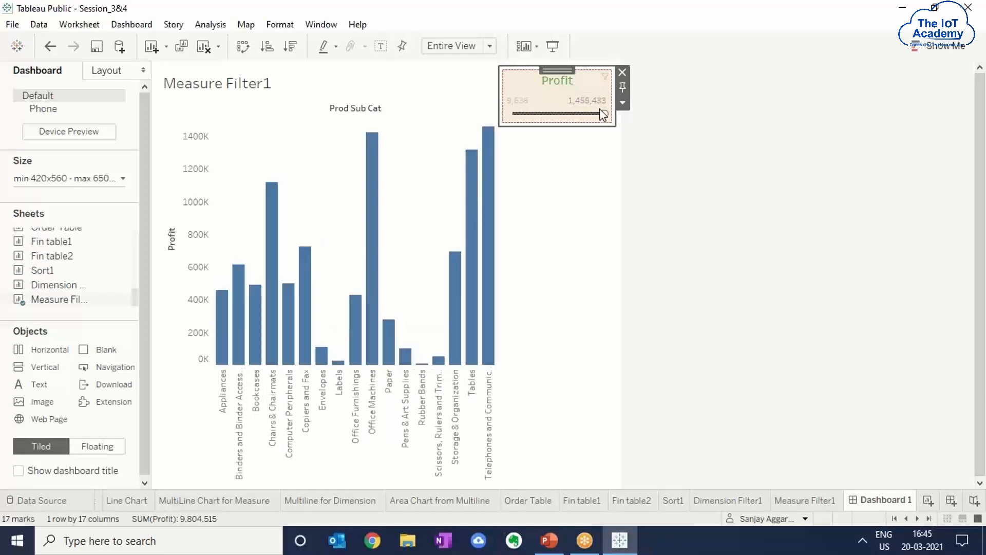
pyautogui.moveTo(600, 110)
pyautogui.mouseDown()
pyautogui.moveTo(576, 117)
pyautogui.moveTo(604, 114)
pyautogui.mouseUp()
pyautogui.click(806, 500)
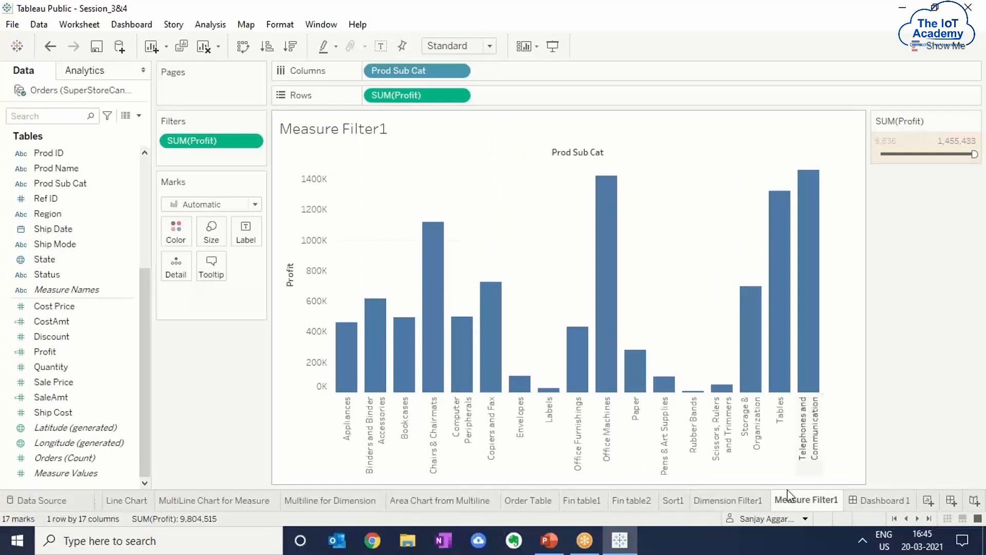
# On the Dimension Filter1 sheet, show the Prod Sub Cat filter control, and remove that filter from the sheet
pyautogui.click(729, 500)
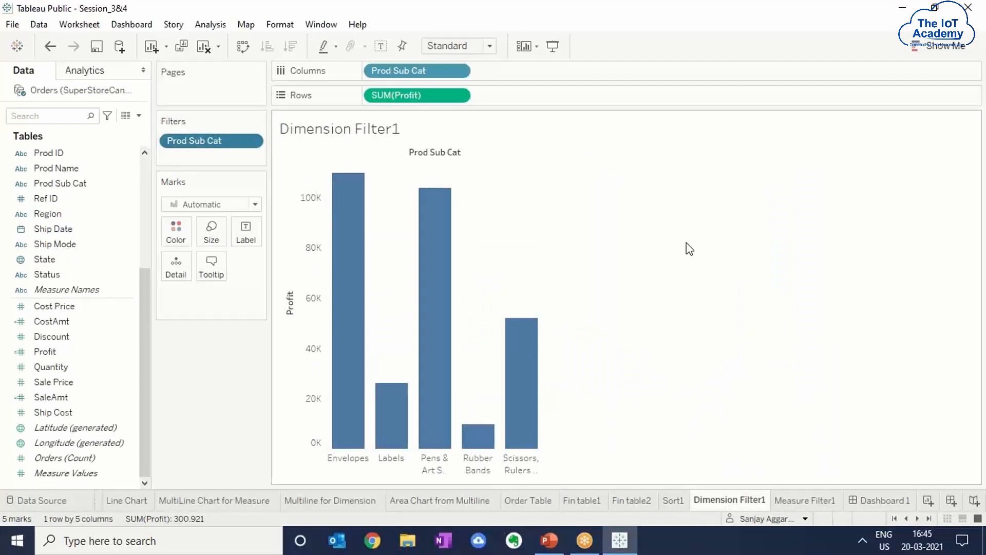
pyautogui.rightClick(206, 142)
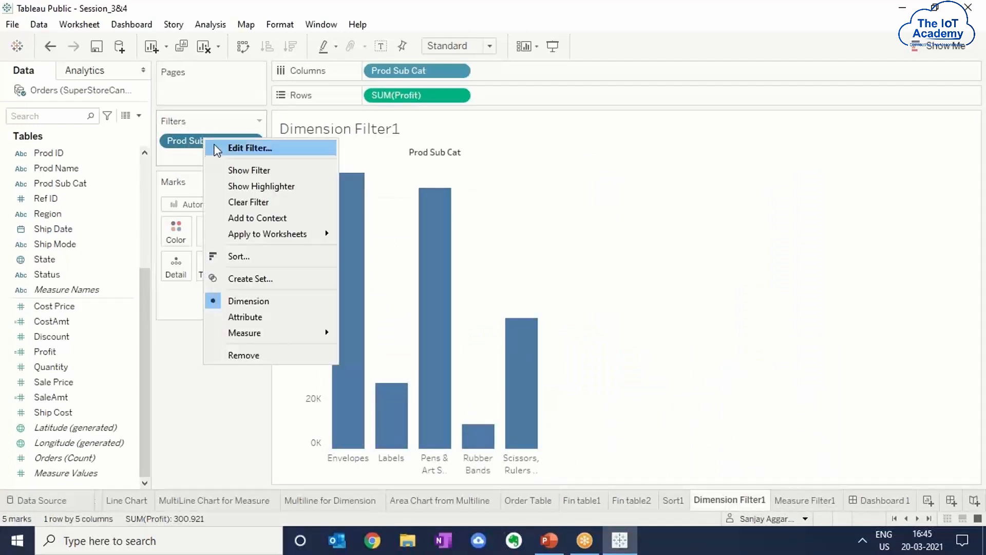
pyautogui.click(258, 174)
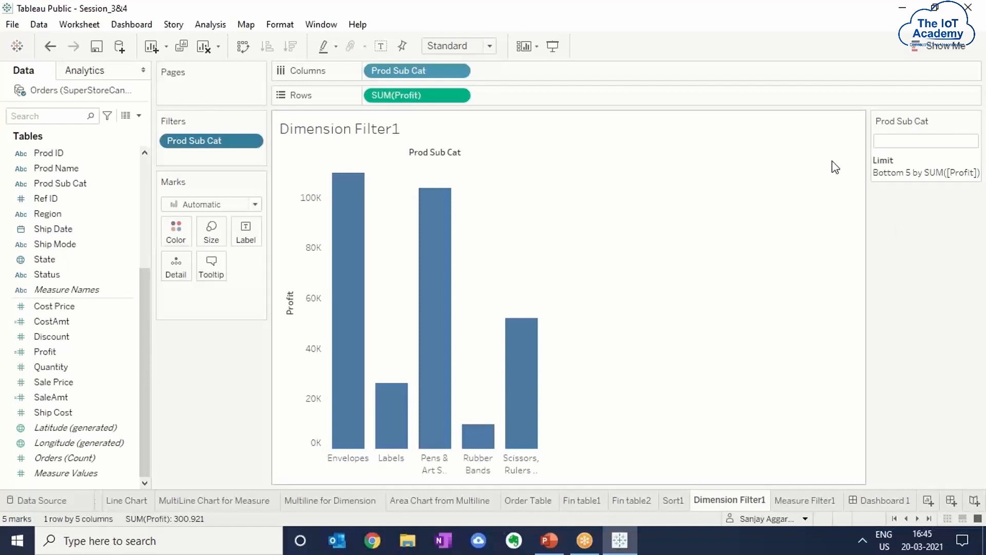
pyautogui.rightClick(208, 146)
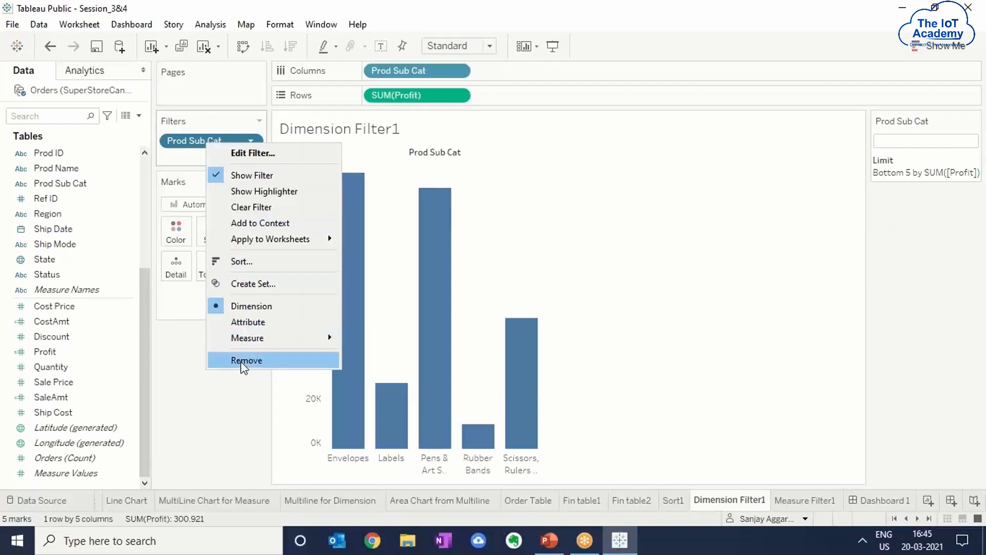
pyautogui.click(244, 361)
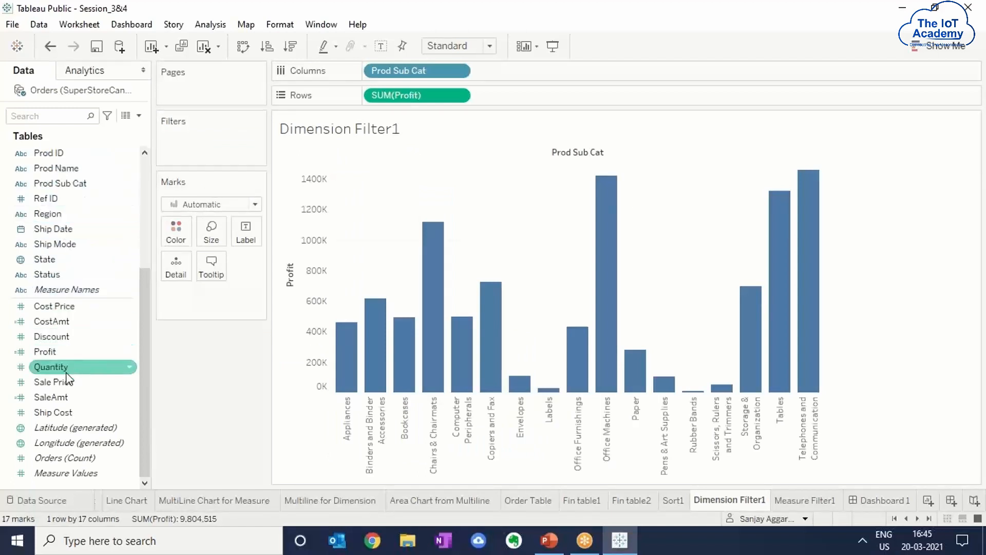
# Add Prod Sub Cat as a filter with all values selected and show its filter control
pyautogui.moveTo(77, 183); pyautogui.dragTo(186, 138)
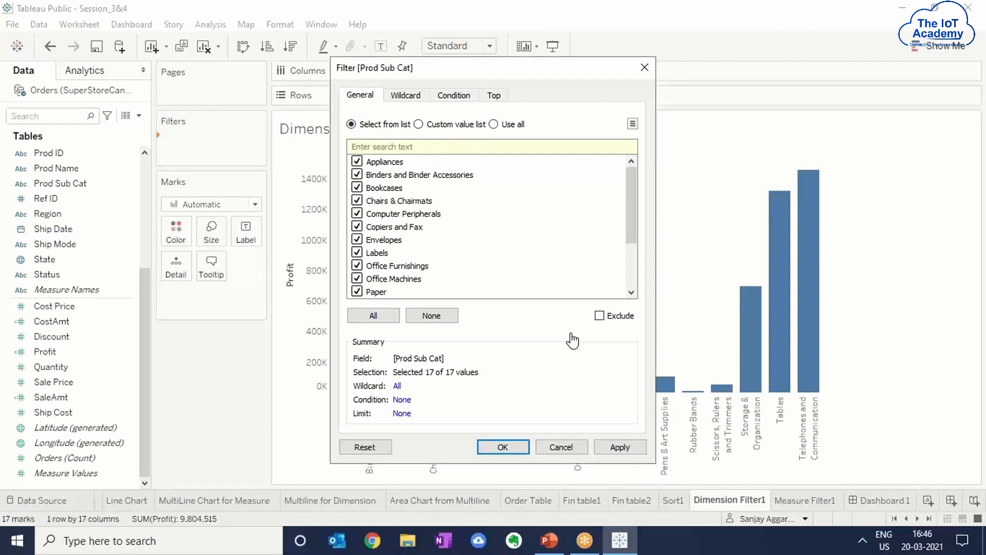
pyautogui.click(620, 447)
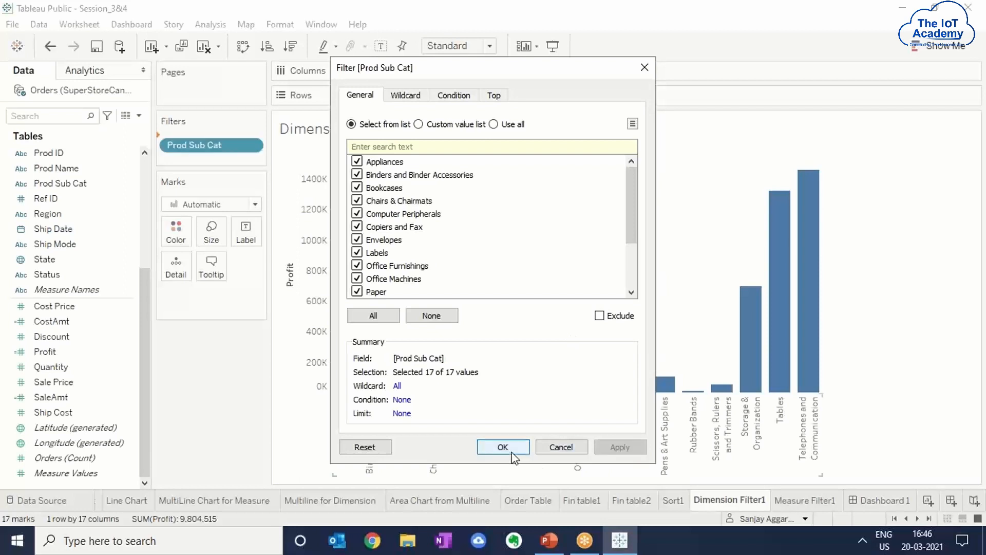
pyautogui.click(503, 447)
pyautogui.rightClick(207, 142)
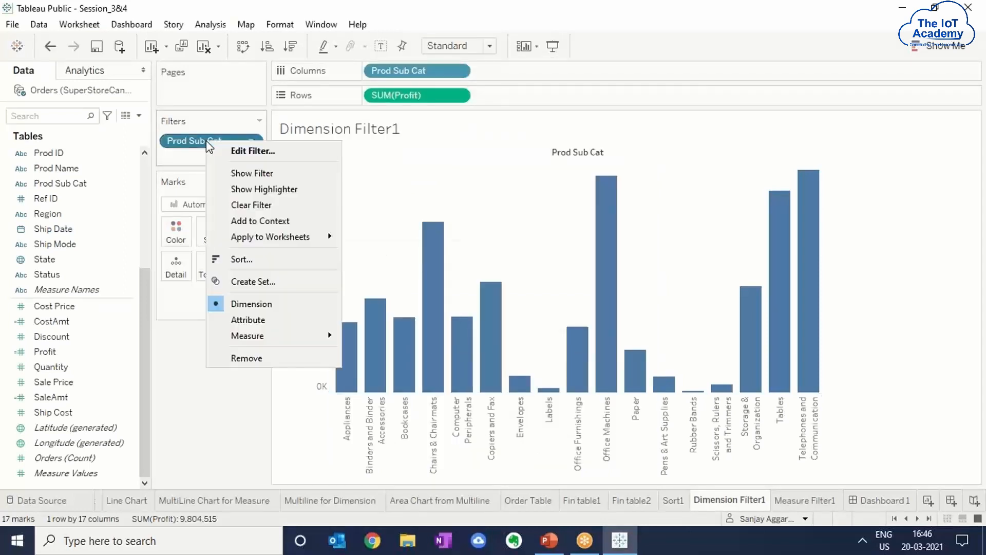
pyautogui.click(251, 173)
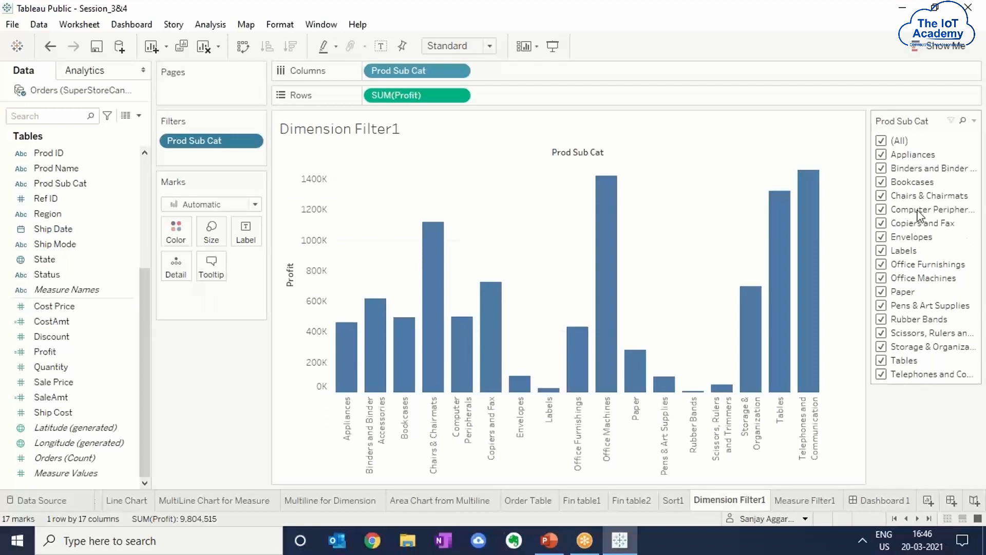
# Switch the filter control to Single Value (list) and select the Binders, Bookcases and Chairs & Chairmats subcategories one after another
pyautogui.click(974, 122)
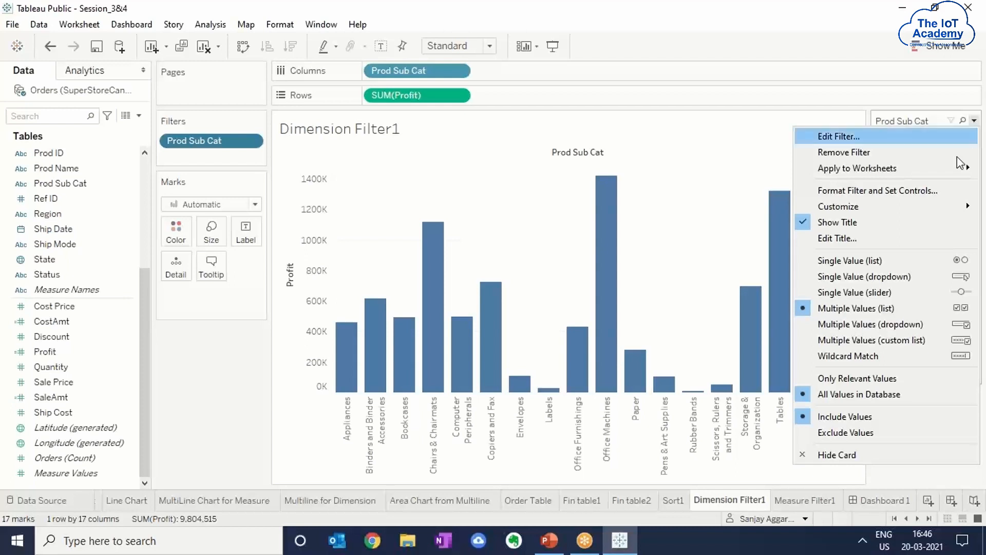
pyautogui.click(829, 262)
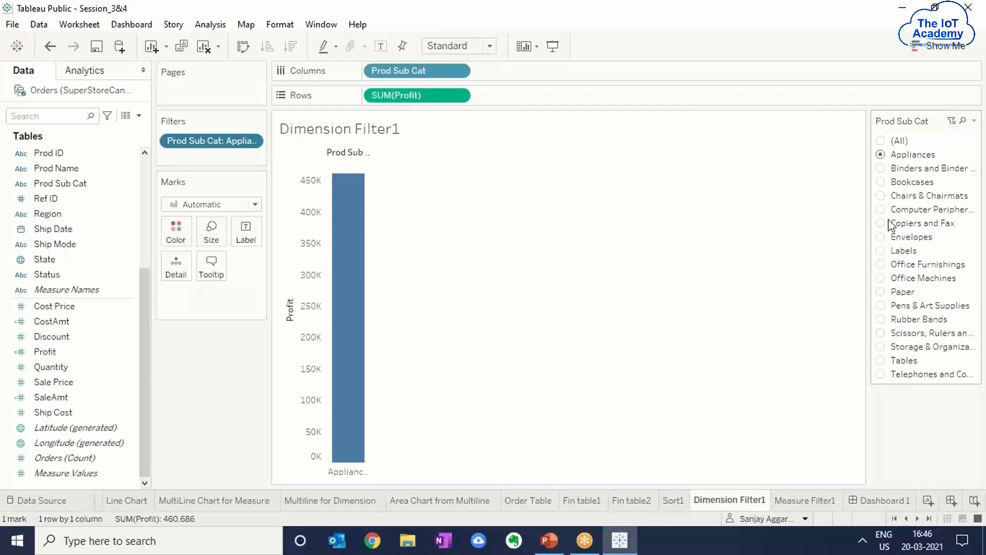
pyautogui.click(881, 170)
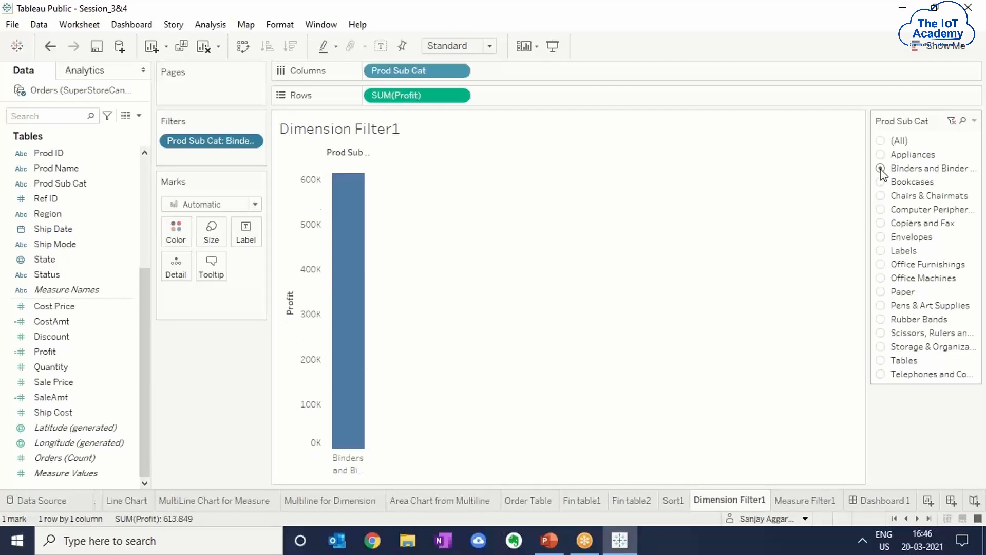
pyautogui.click(881, 183)
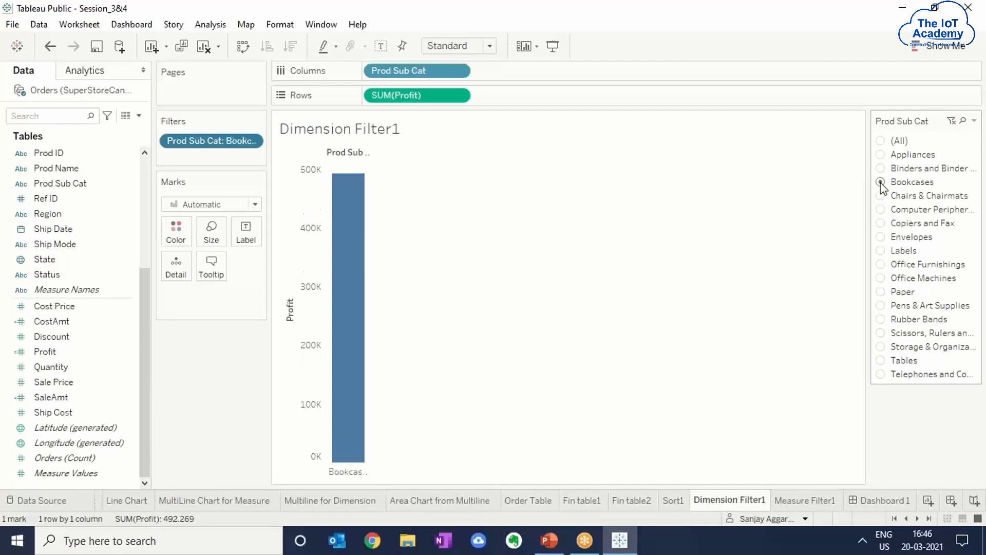
pyautogui.click(881, 197)
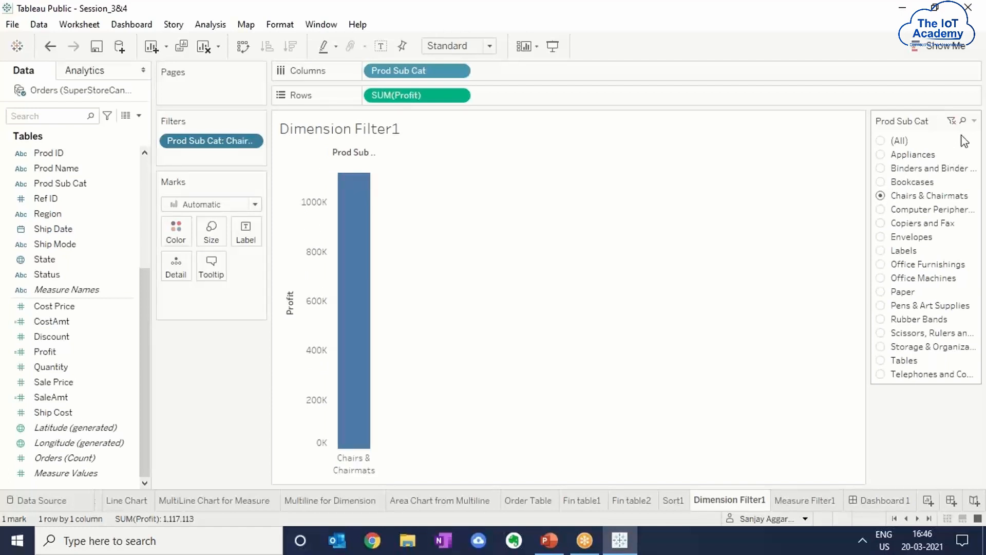
# Switch the Prod Sub Cat control to Single Value (dropdown) and select Binders and Binder Accessories, followed by Office Machines
pyautogui.click(974, 122)
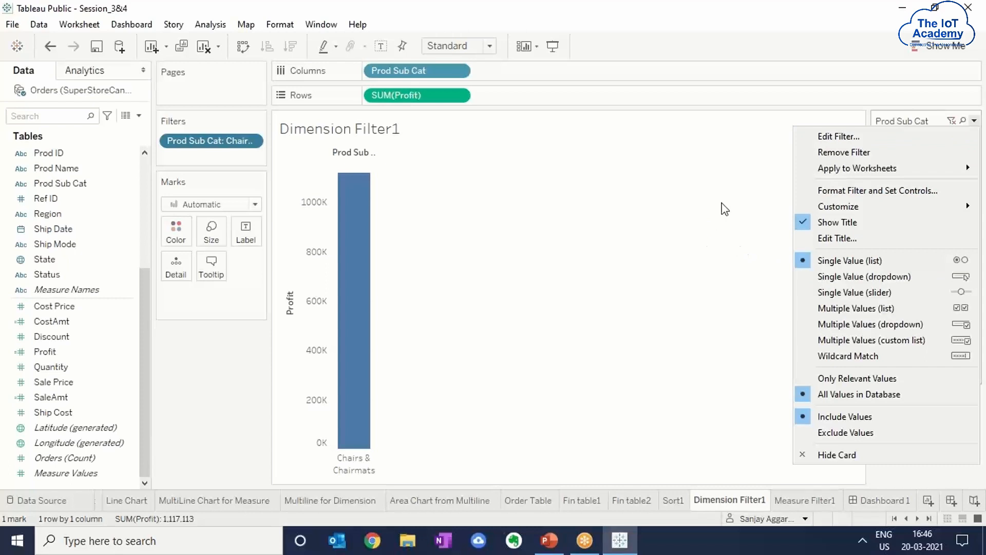
pyautogui.click(830, 279)
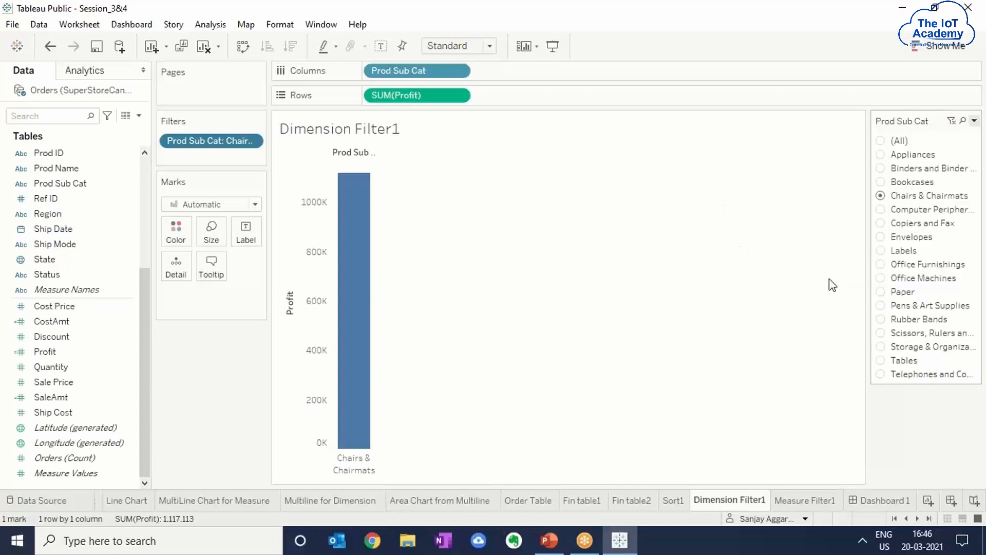
pyautogui.click(972, 141)
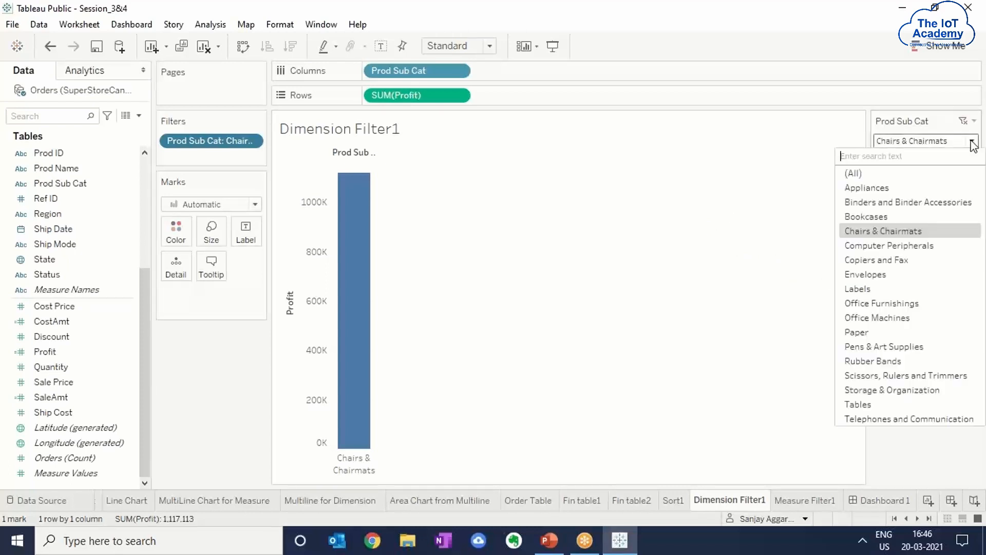
pyautogui.click(928, 202)
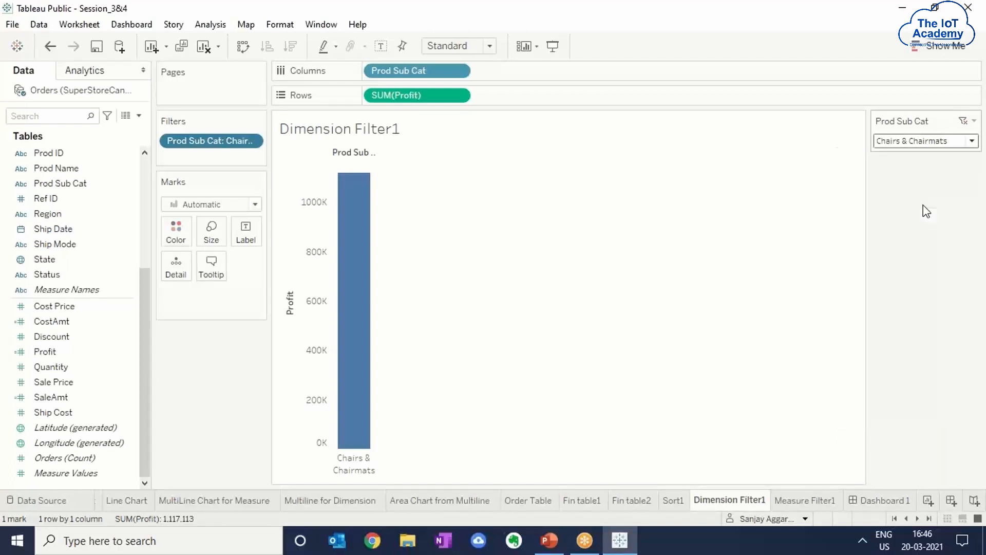
pyautogui.click(972, 141)
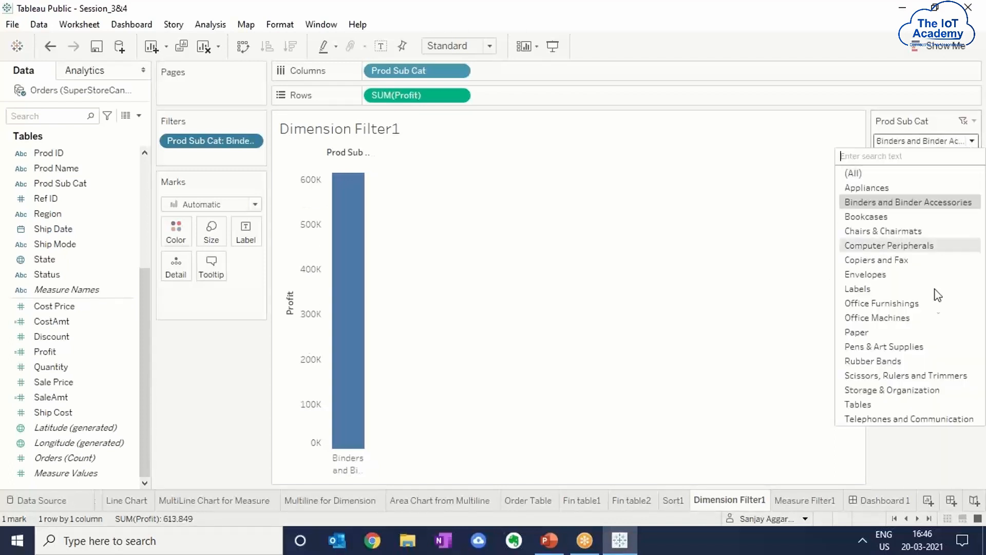
pyautogui.click(910, 324)
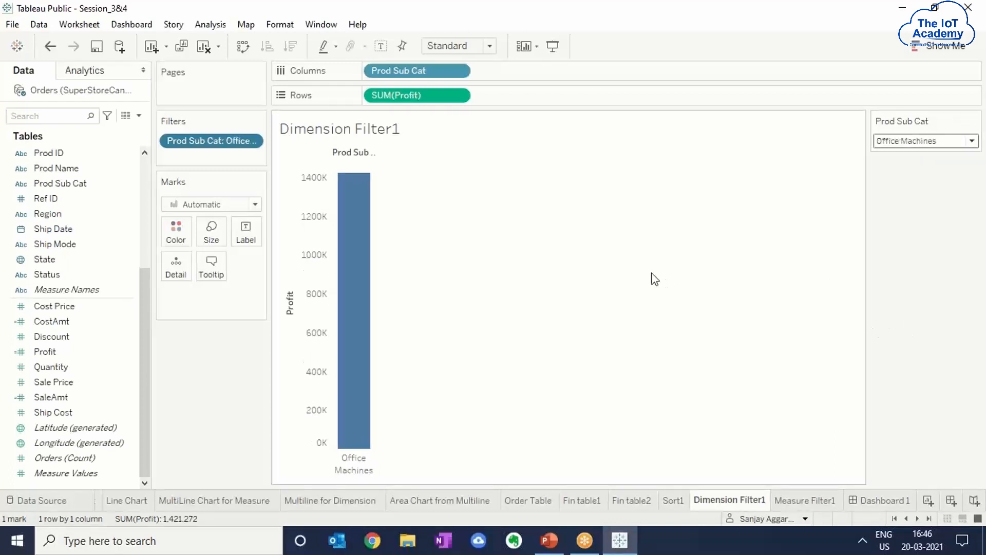
# Filter the chart to Labels and after that to Chairs & Chairmats with the single-value dropdown
pyautogui.click(972, 141)
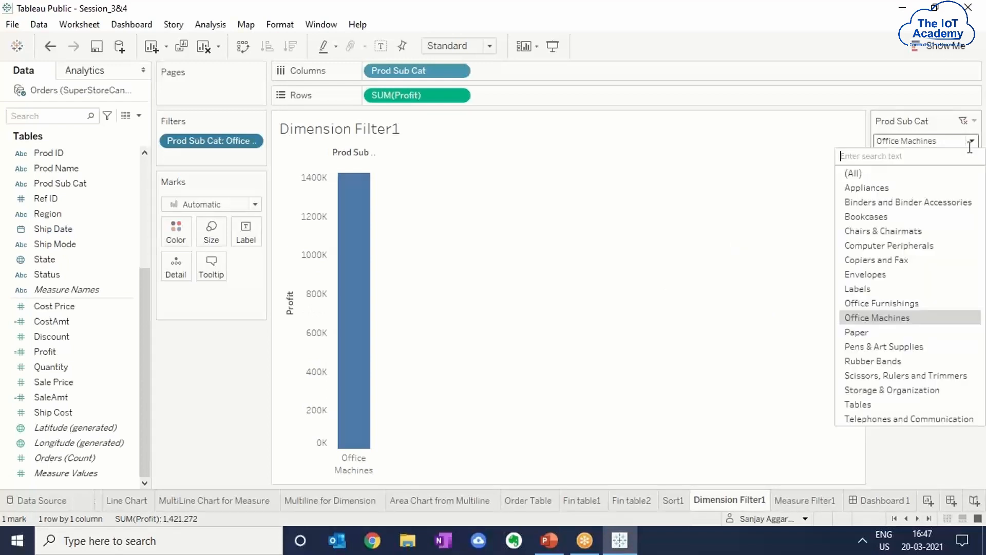
pyautogui.click(865, 289)
pyautogui.click(973, 142)
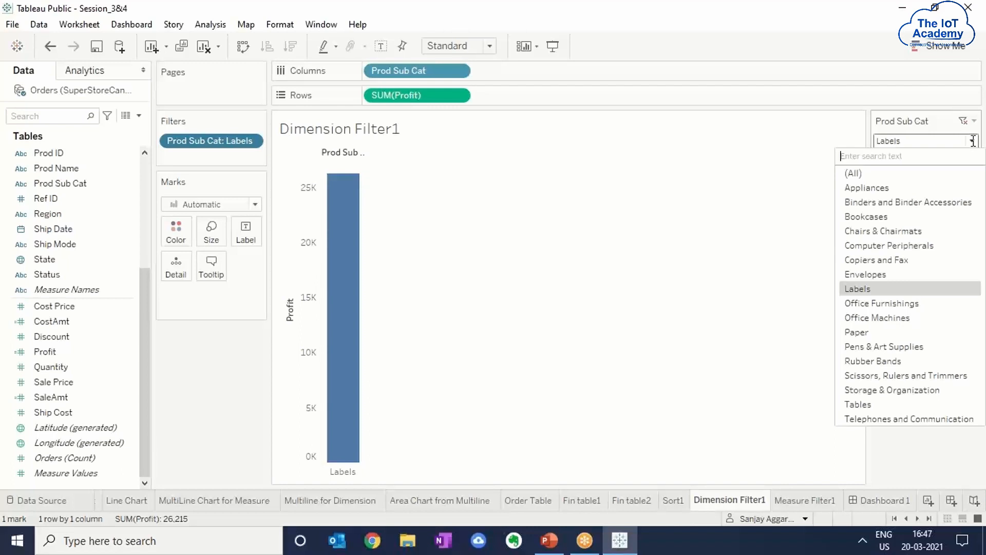
pyautogui.click(914, 228)
pyautogui.click(972, 141)
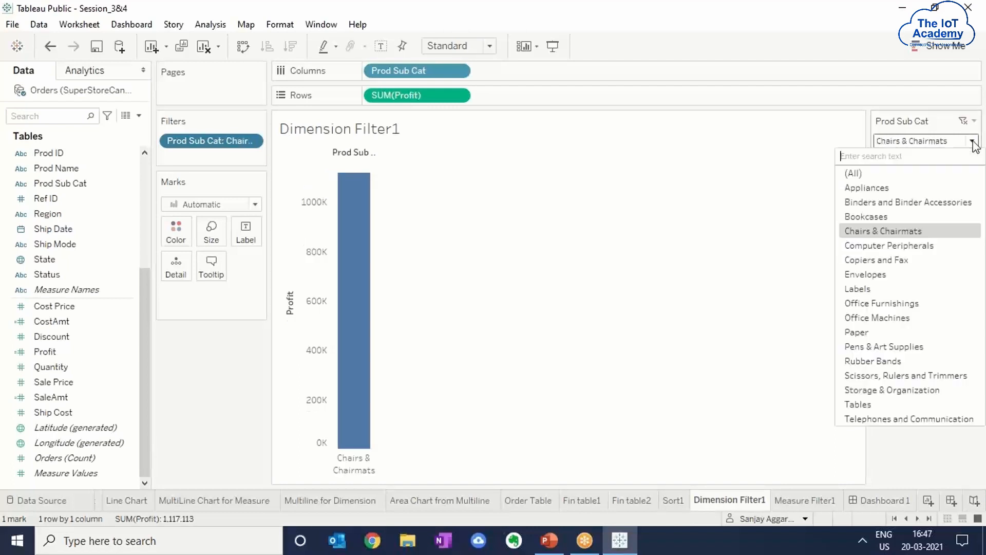
pyautogui.click(974, 145)
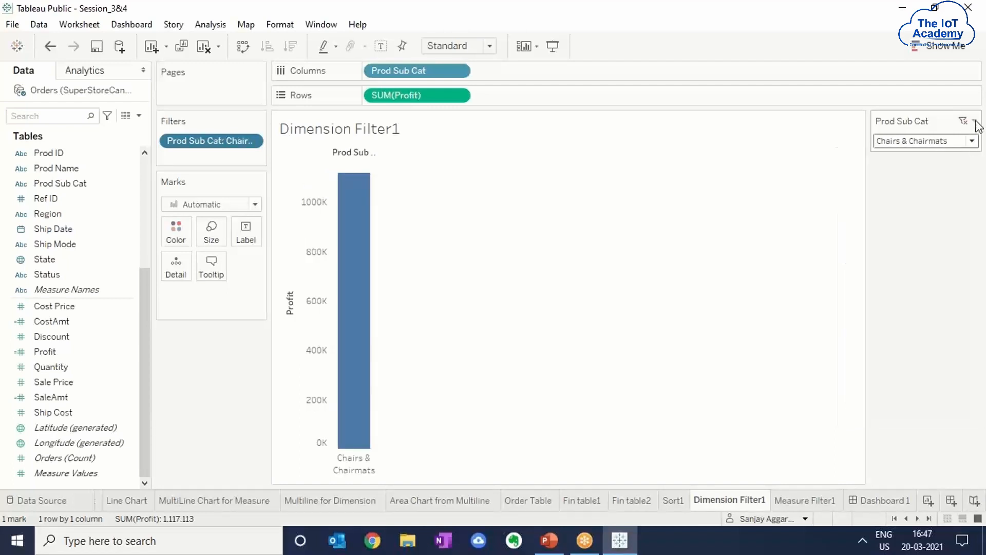
# Switch the control to Multiple Values (list) and add Bookcases, Computer Peripherals, Copiers and Fax, Envelopes and Labels to the selection
pyautogui.click(973, 121)
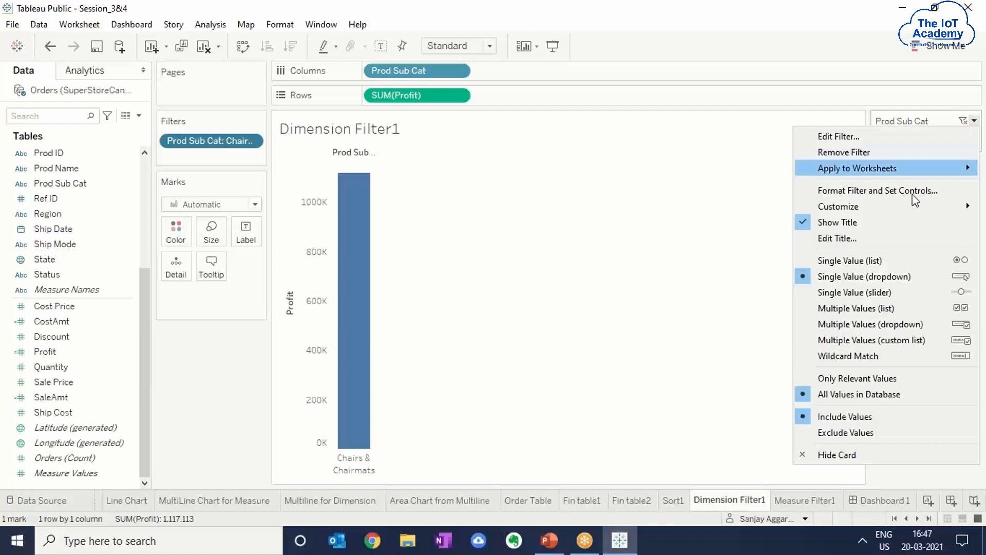
pyautogui.click(849, 308)
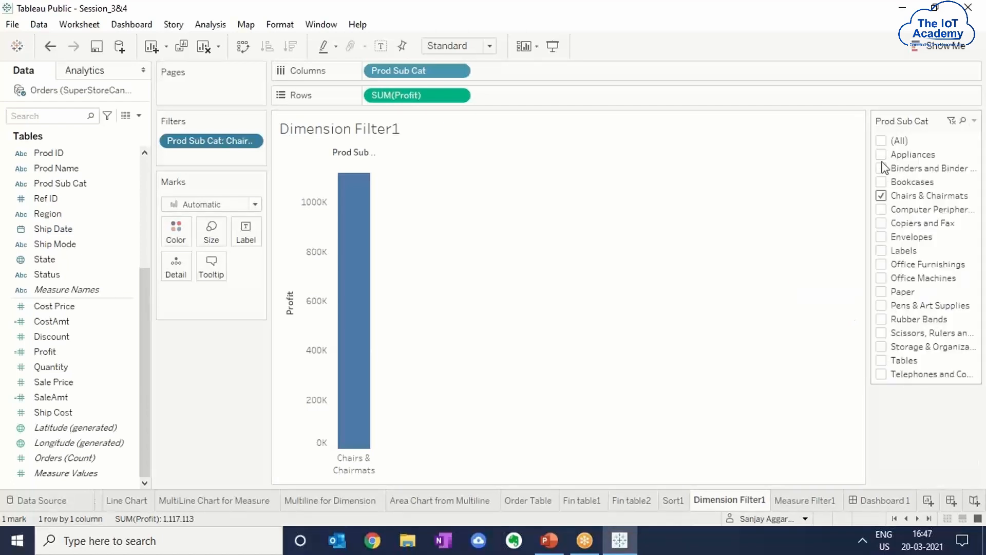
pyautogui.click(882, 182)
pyautogui.click(881, 209)
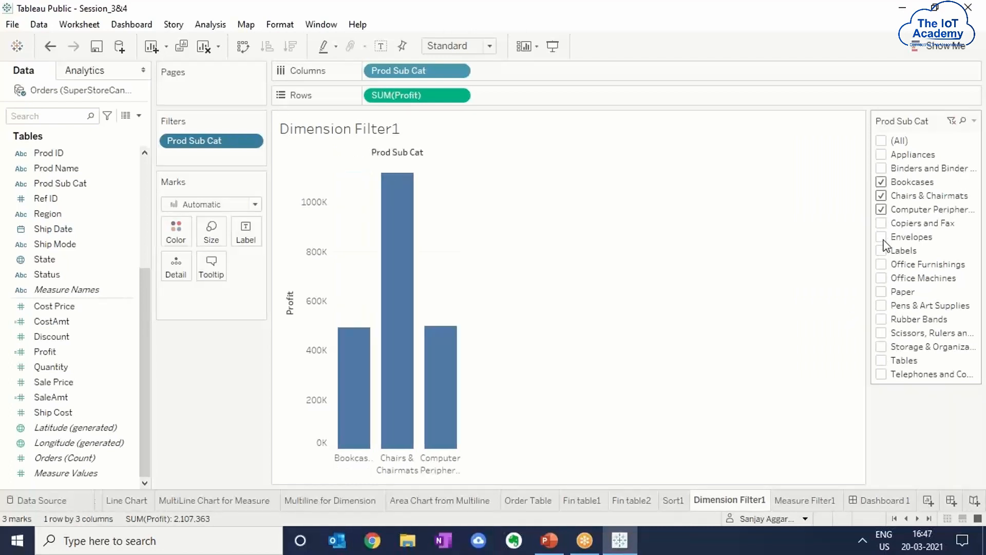
pyautogui.click(882, 223)
pyautogui.click(882, 237)
pyautogui.click(882, 250)
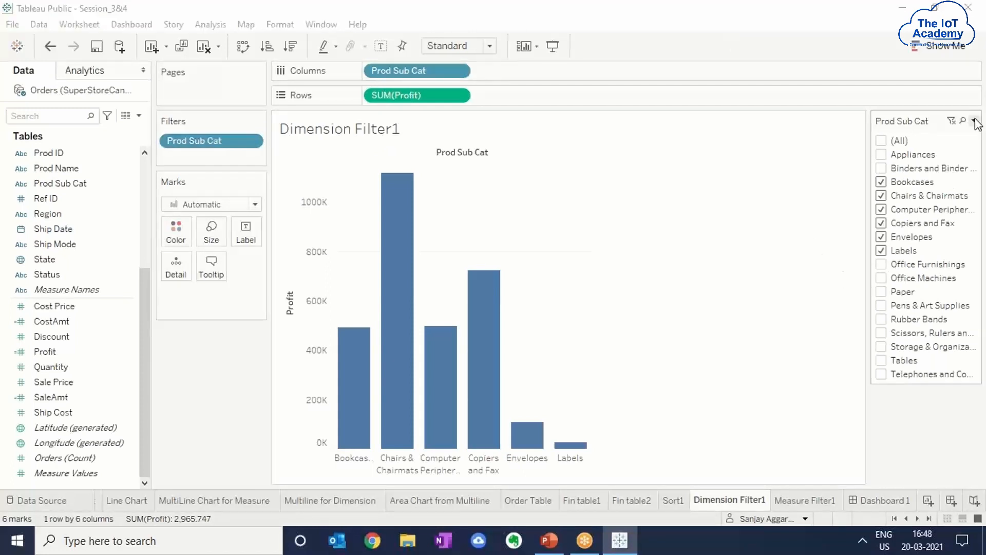
# Switch the Prod Sub Cat control to Single Value (slider) and move through Bookcases and Copiers and Fax to Envelopes
pyautogui.click(974, 121)
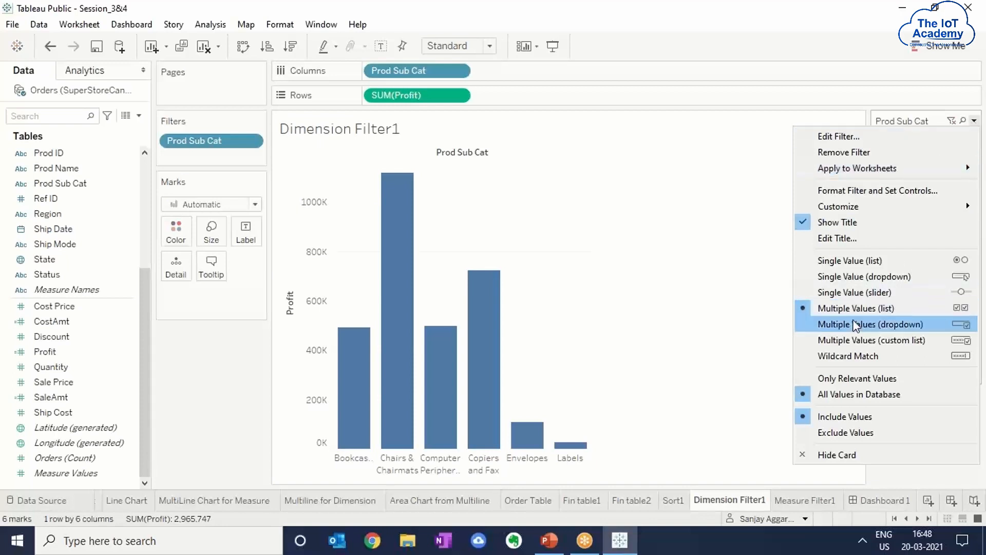
pyautogui.click(834, 292)
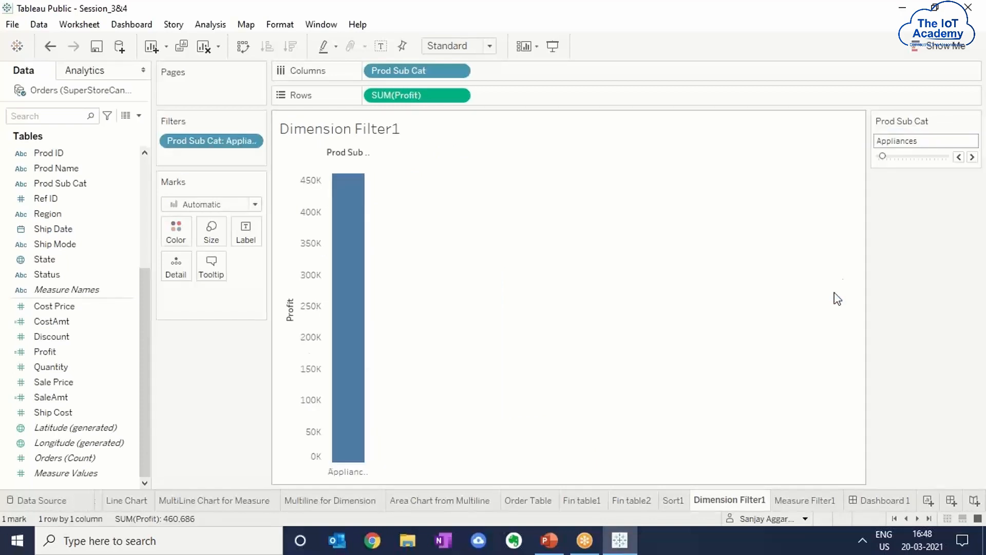
pyautogui.click(888, 158)
pyautogui.click(894, 159)
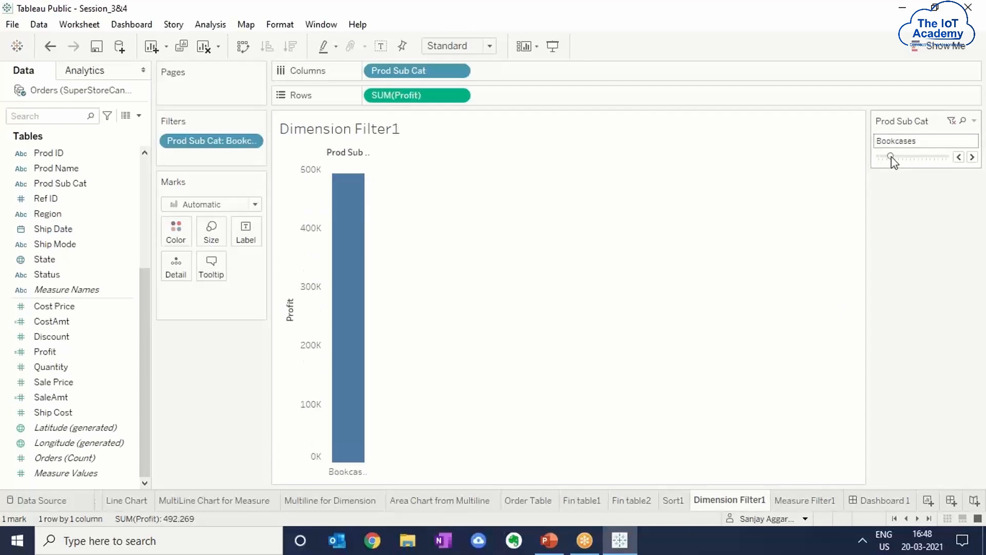
pyautogui.click(900, 158)
pyautogui.click(905, 159)
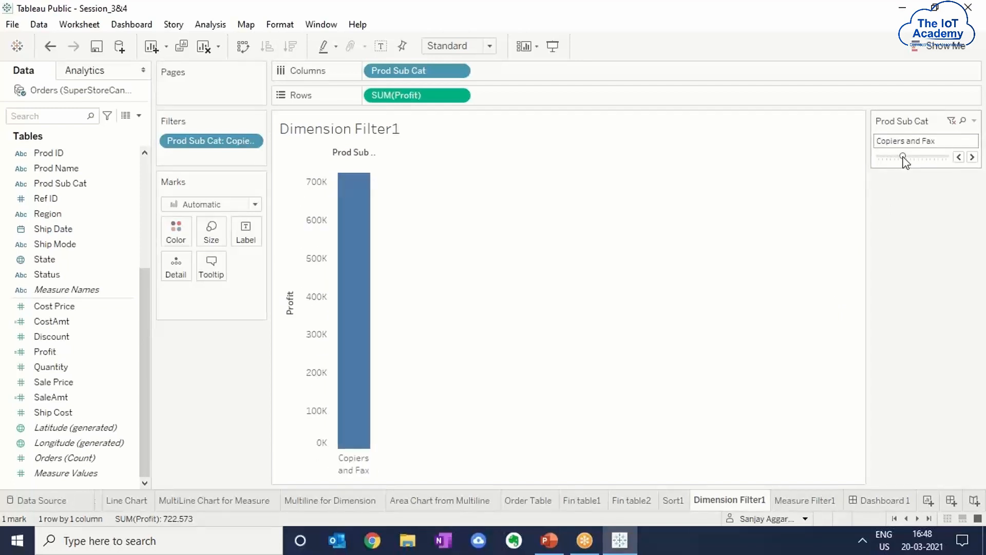
pyautogui.click(910, 159)
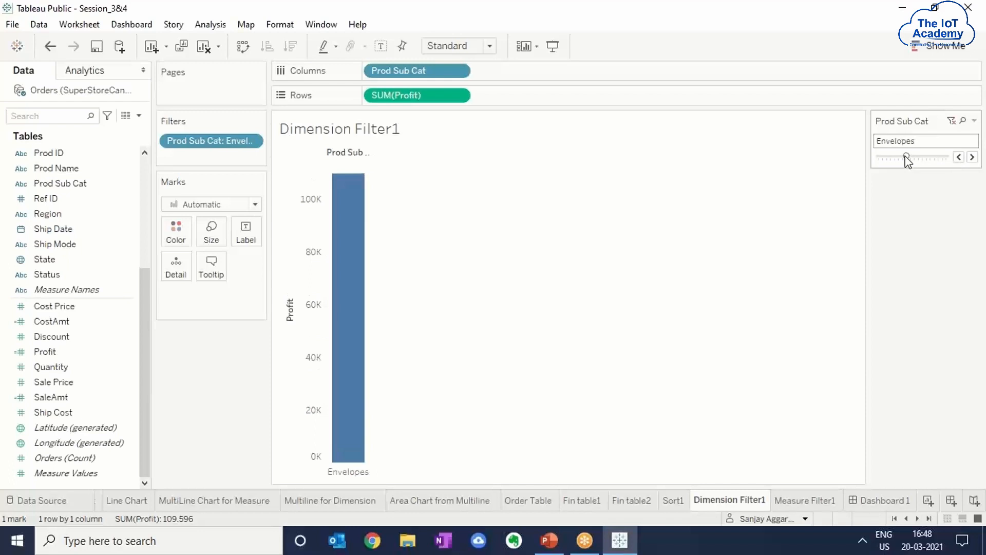
# Switch the control to Multiple Values (dropdown) and add Copiers and Fax, Chairs & Chairmats, Bookcases and Computer Peripherals to the selection
pyautogui.click(975, 123)
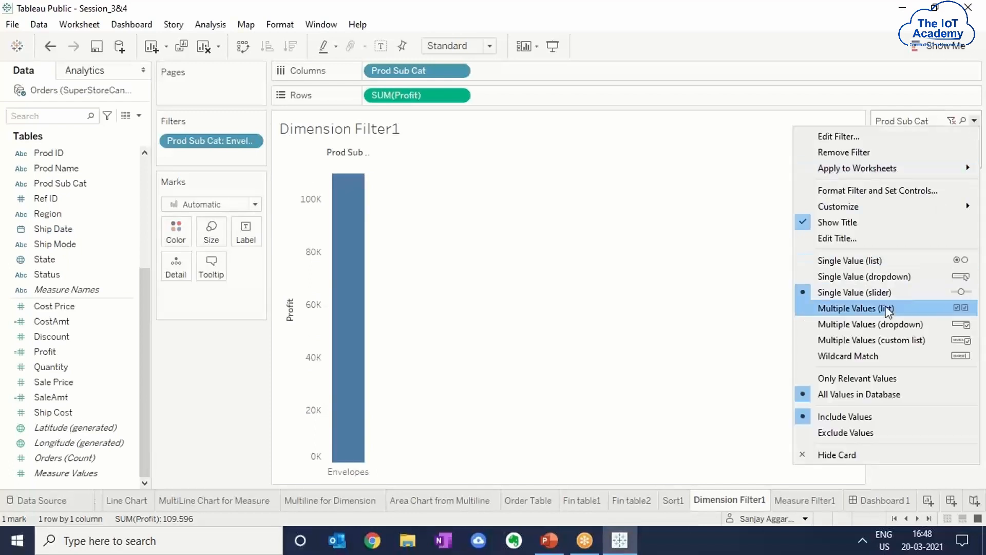
pyautogui.click(867, 328)
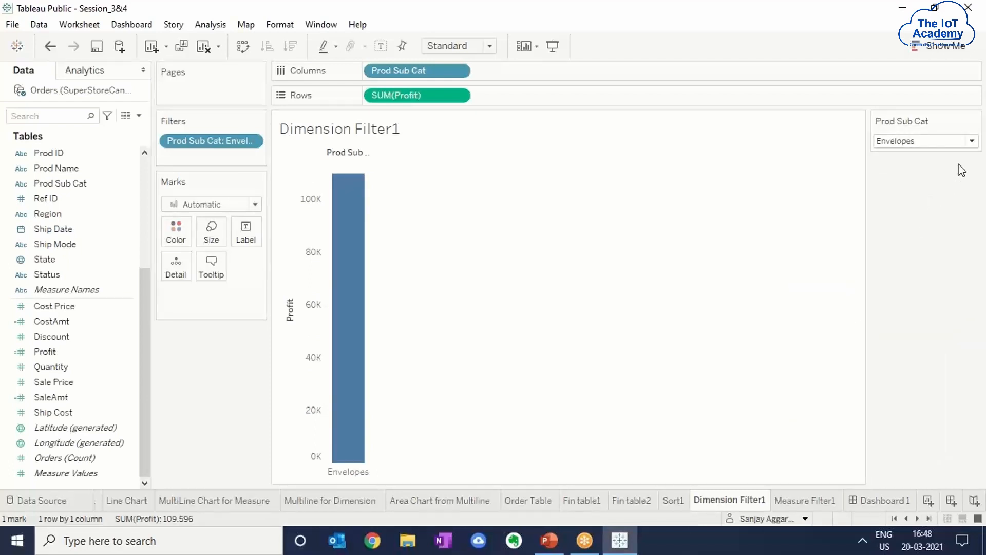
pyautogui.click(972, 142)
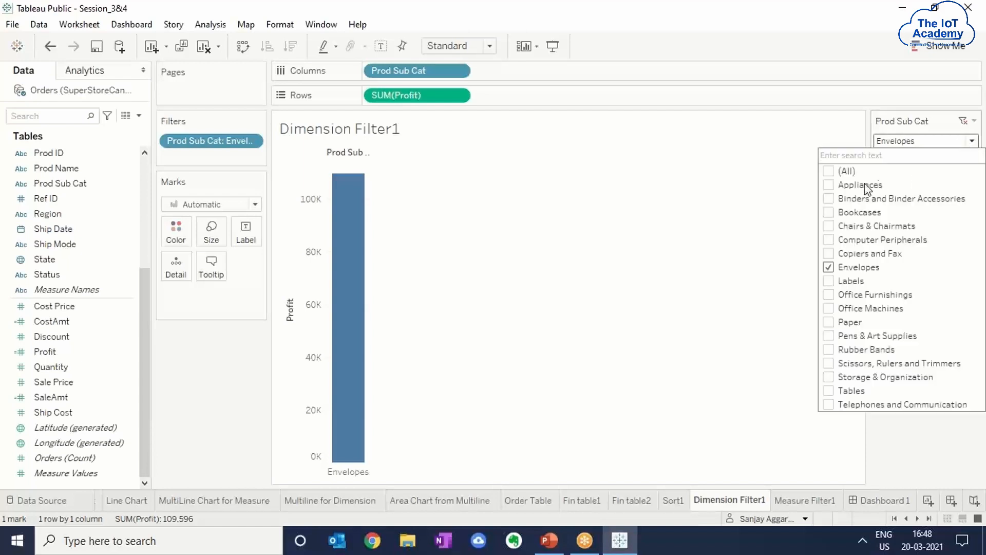
pyautogui.click(839, 255)
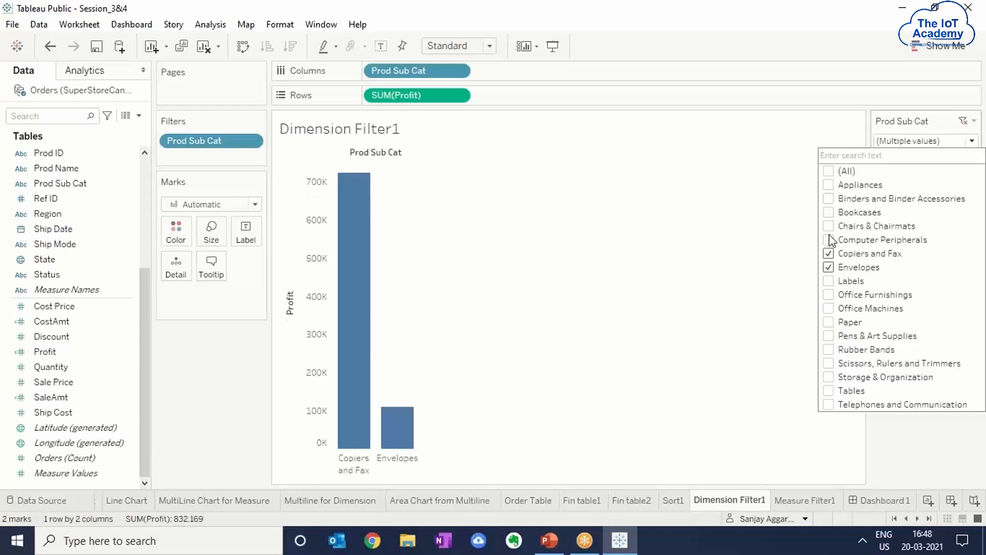
pyautogui.click(831, 226)
pyautogui.click(830, 212)
pyautogui.click(829, 240)
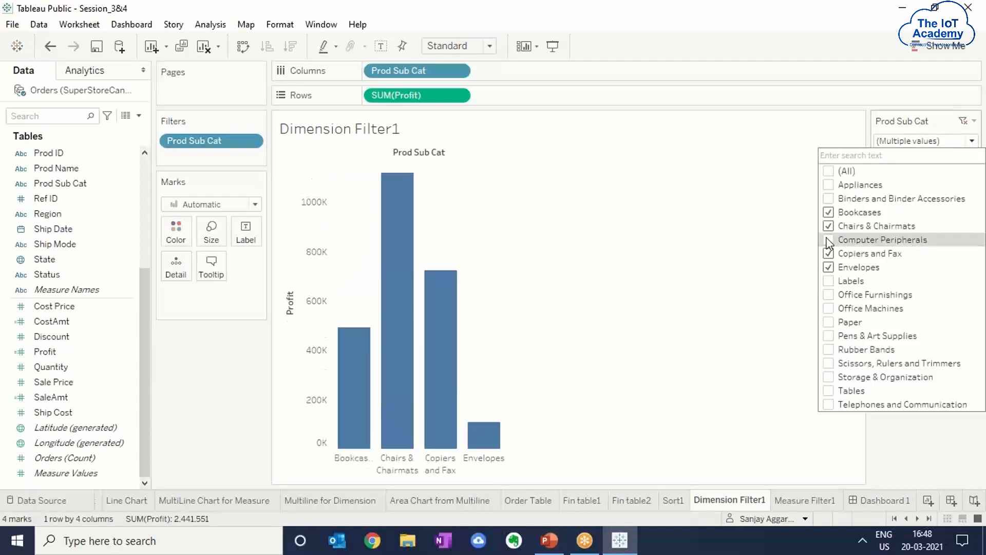
# Switch the Prod Sub Cat control to Multiple Values (custom list) and enter Bookcases as a list value
pyautogui.click(974, 121)
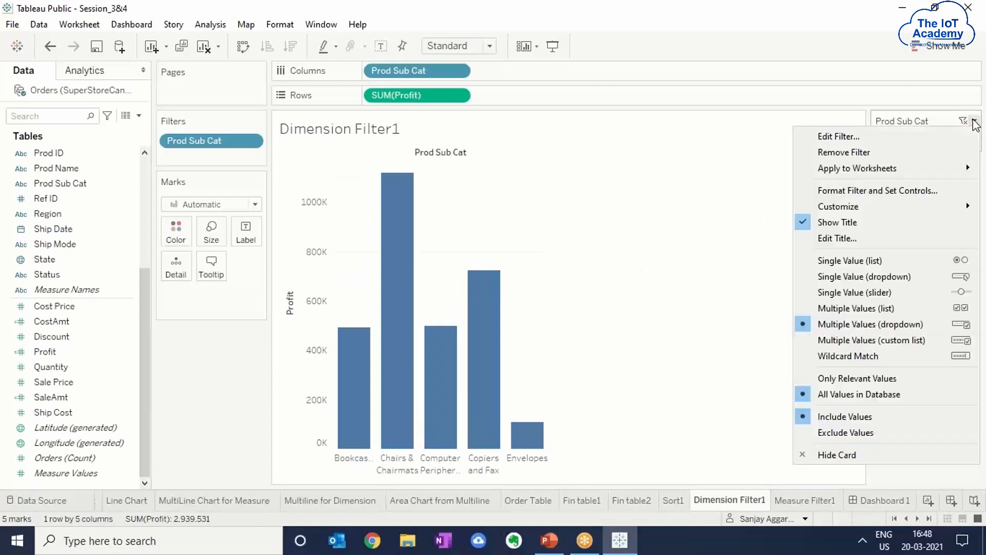
pyautogui.click(878, 339)
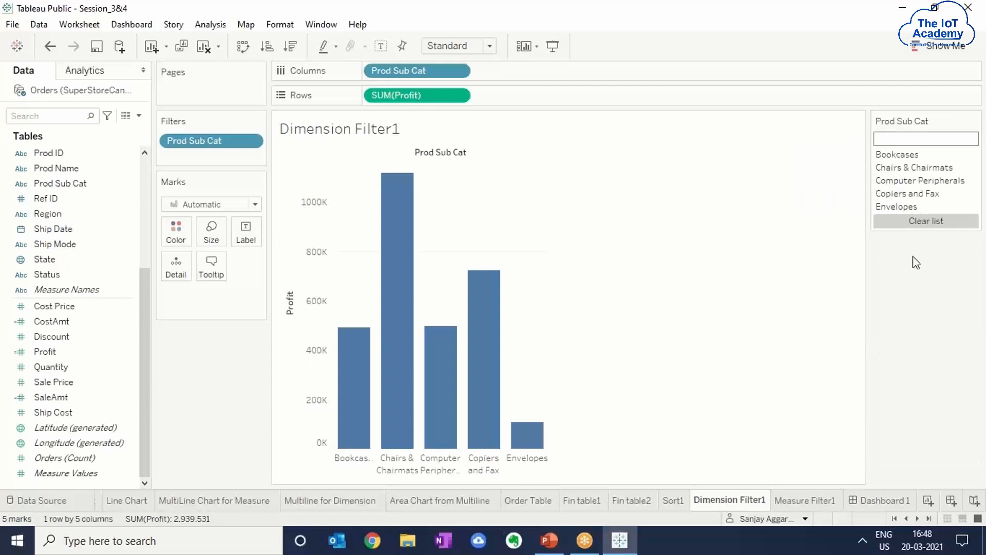
pyautogui.click(900, 138)
pyautogui.write('Bookcases')
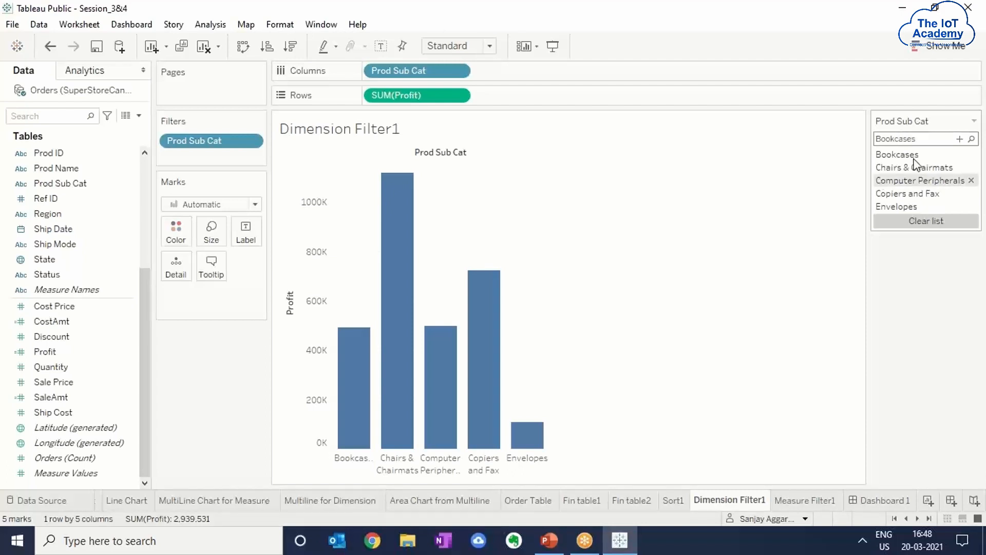
pyautogui.click(960, 138)
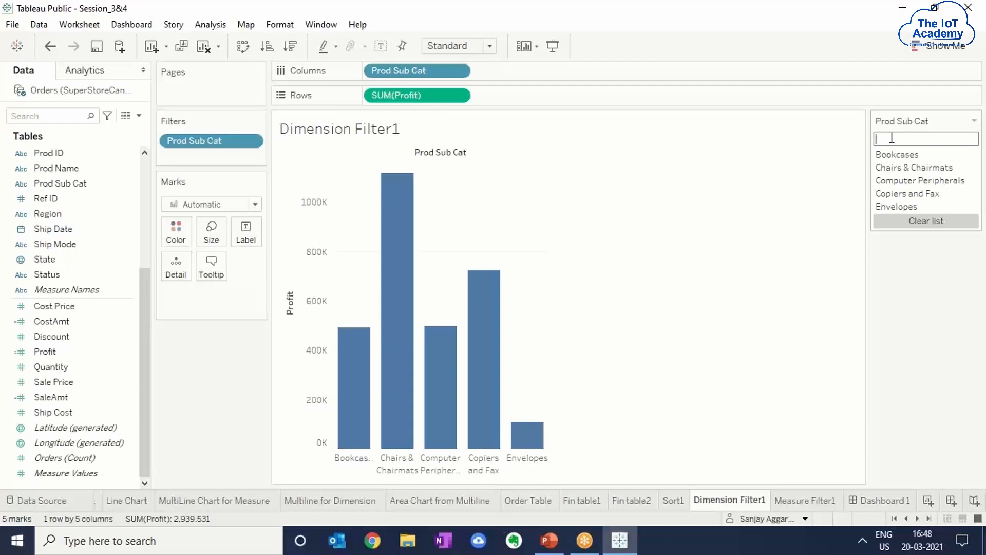
# Add Labels and Appliances to the filter's custom list
pyautogui.write('Labels')
pyautogui.click(960, 139)
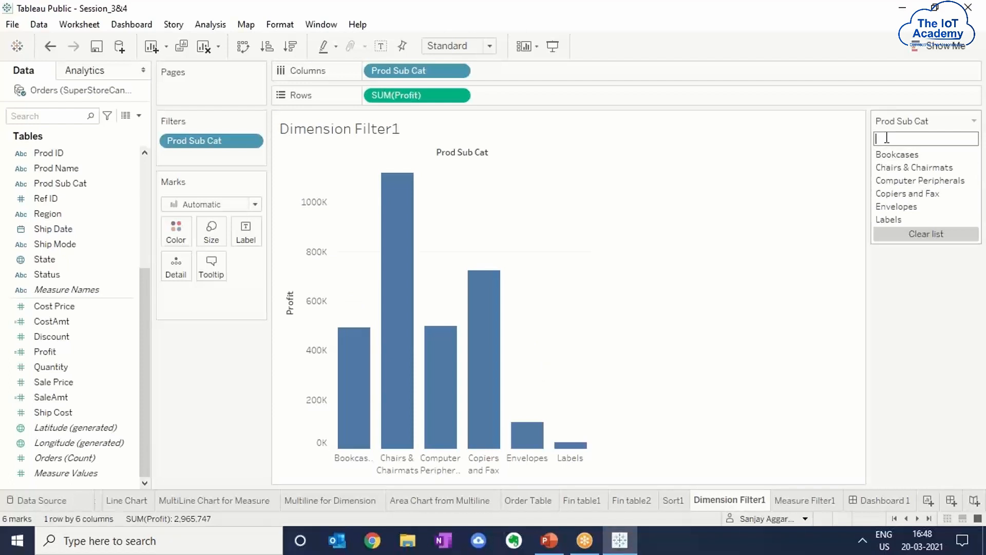
pyautogui.write('Appliances')
pyautogui.click(959, 138)
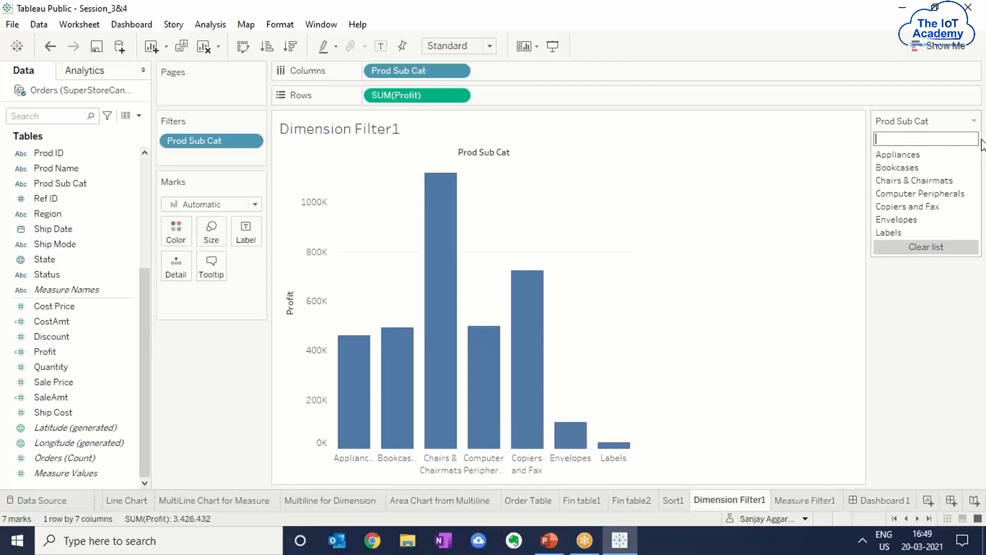
# Switch the control to Wildcard Match and filter the subcategories by "La", "app" and "a" in turn
pyautogui.click(974, 122)
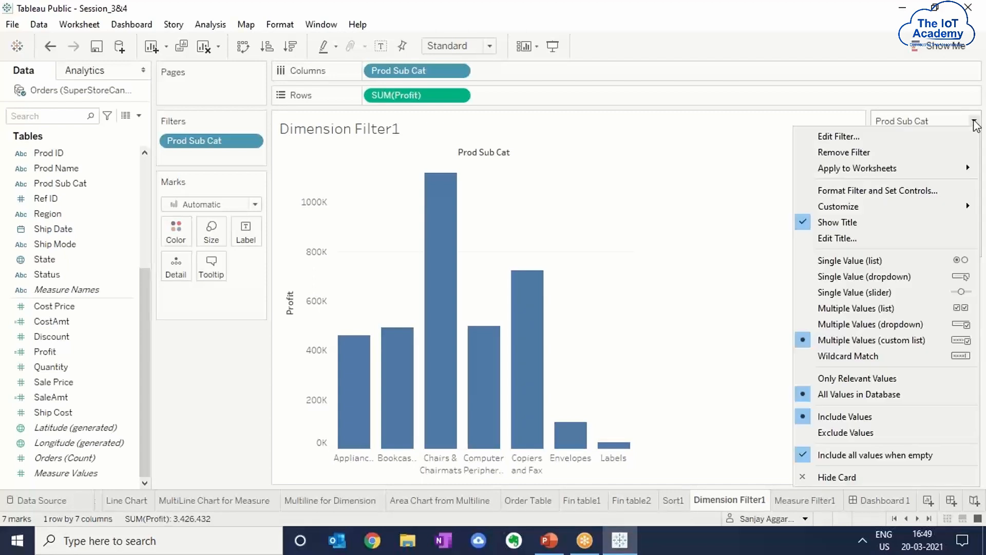
pyautogui.click(880, 355)
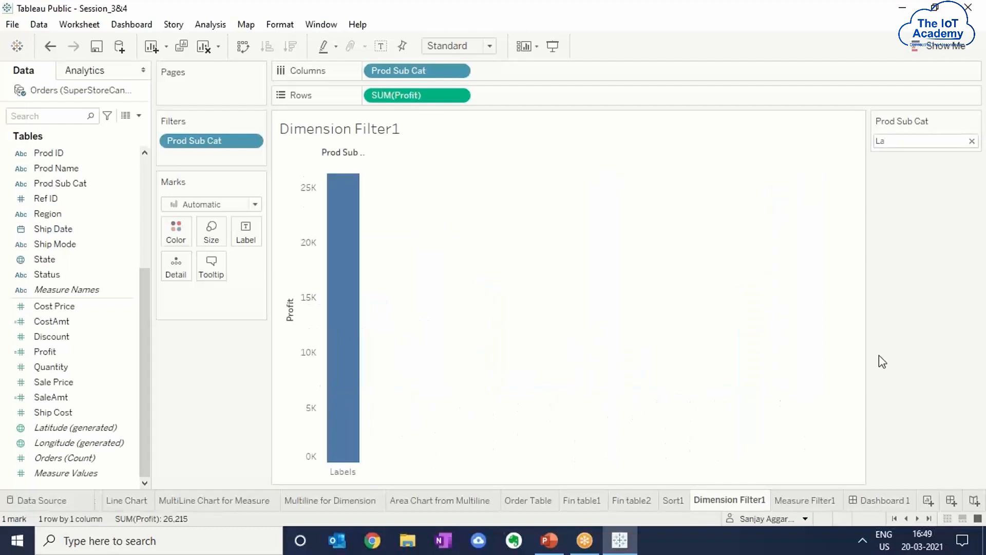
pyautogui.doubleClick(892, 139)
pyautogui.press('BackSpace')
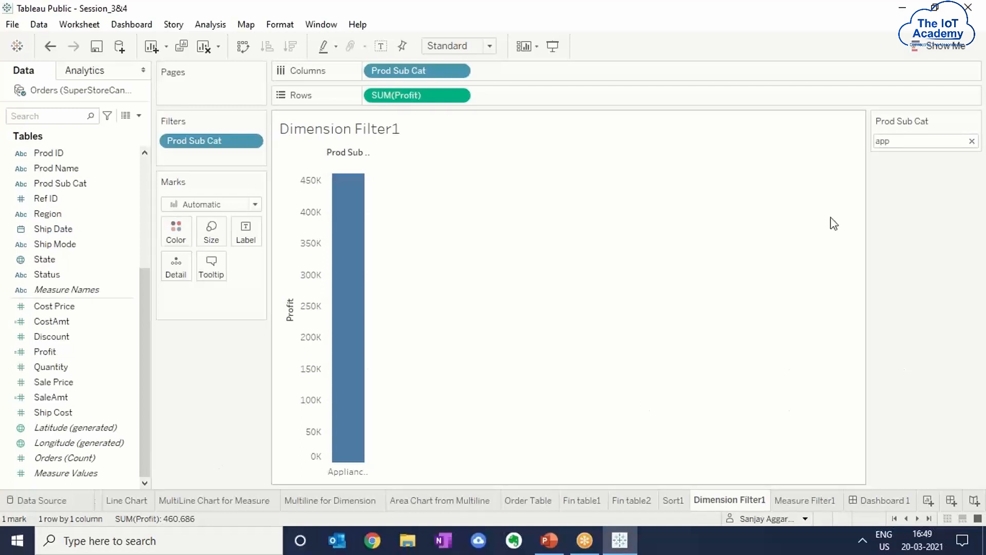
pyautogui.doubleClick(892, 140)
pyautogui.press('BackSpace')
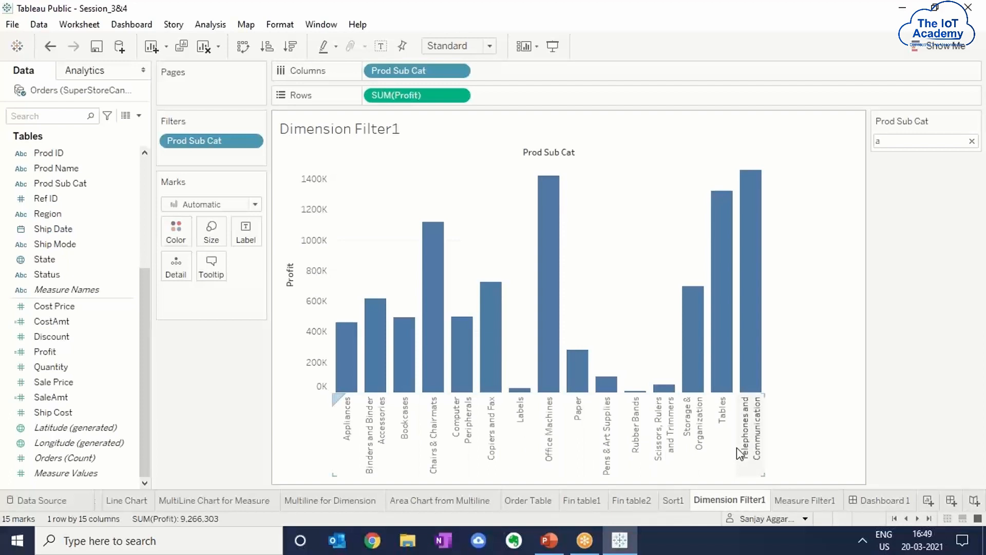
# Open the filter and set control formatting options, and switch the Prod Sub Cat control to Multiple Values (list)
pyautogui.click(974, 120)
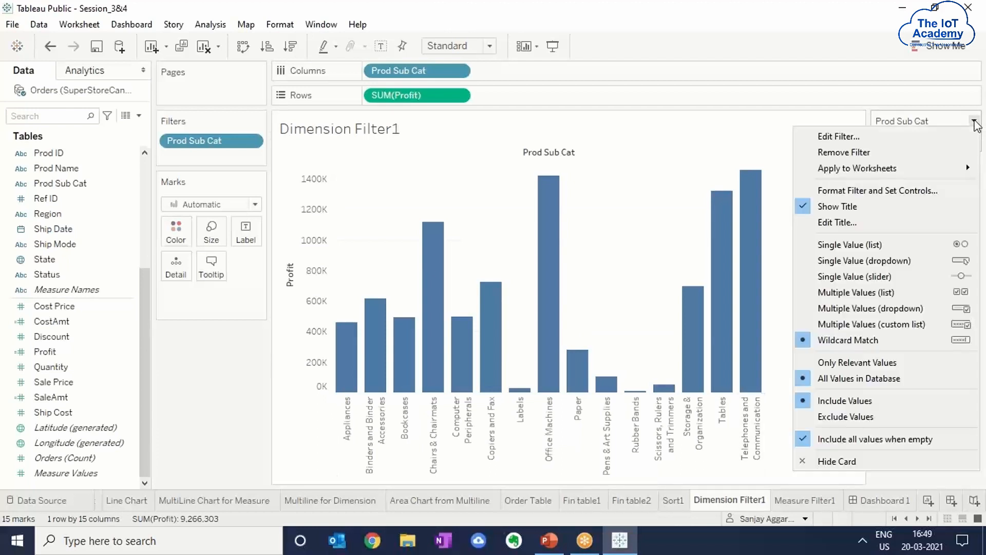
pyautogui.click(869, 192)
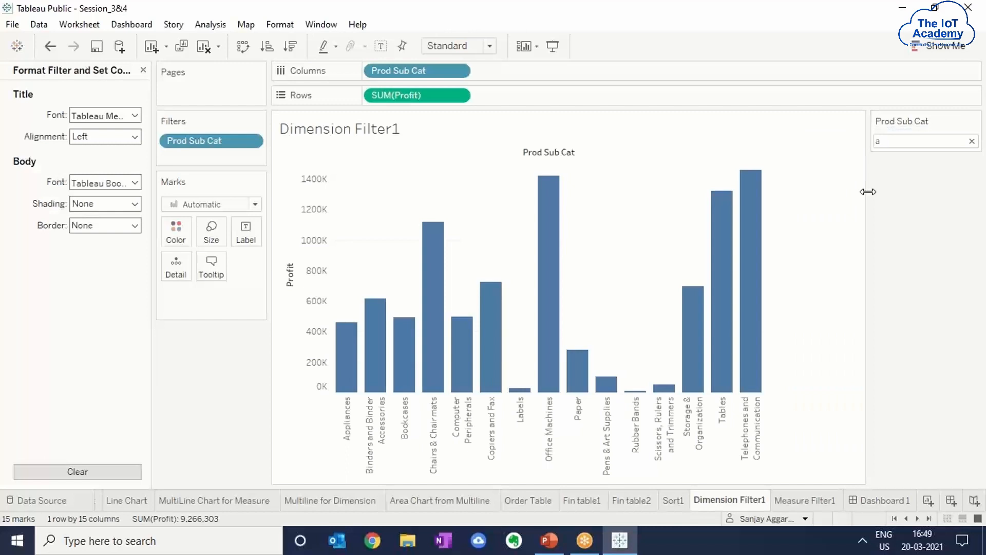
pyautogui.click(974, 120)
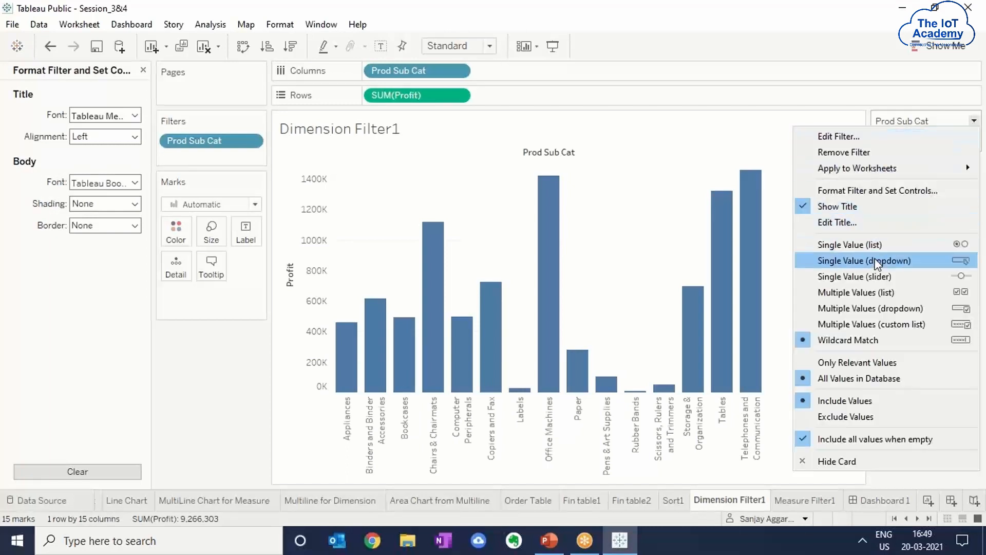
pyautogui.click(874, 293)
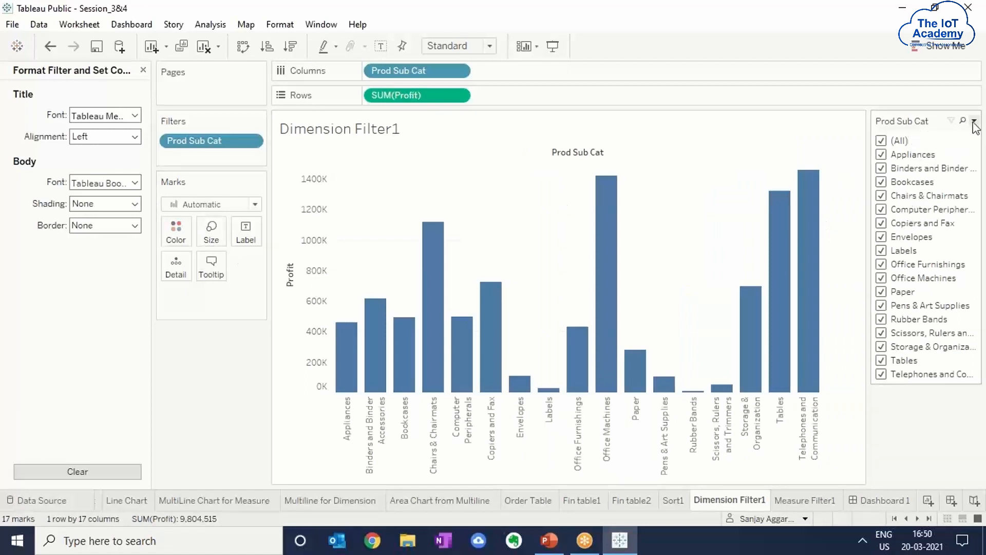
pyautogui.click(974, 121)
pyautogui.click(973, 121)
pyautogui.click(974, 121)
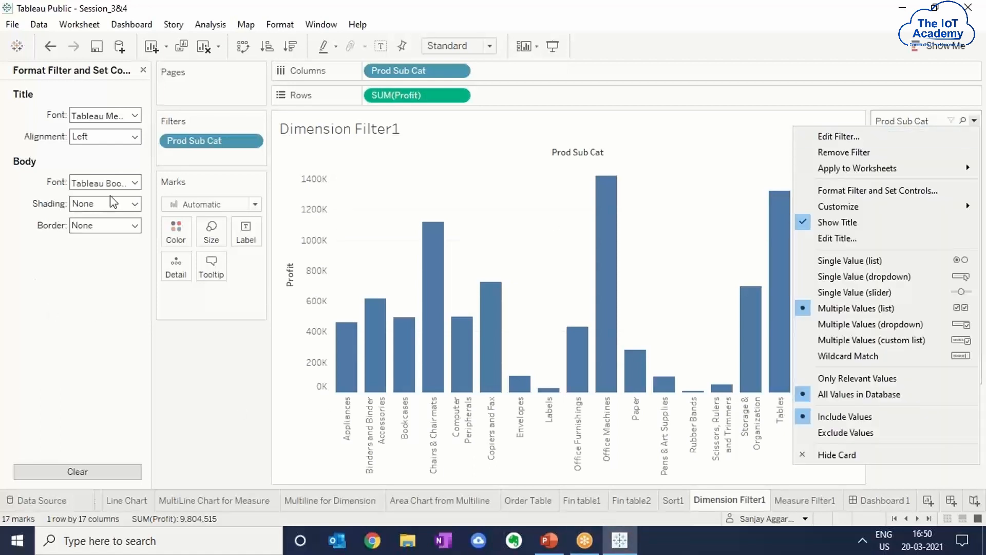
# Format the filter control's body font as light blue and bold
pyautogui.click(134, 184)
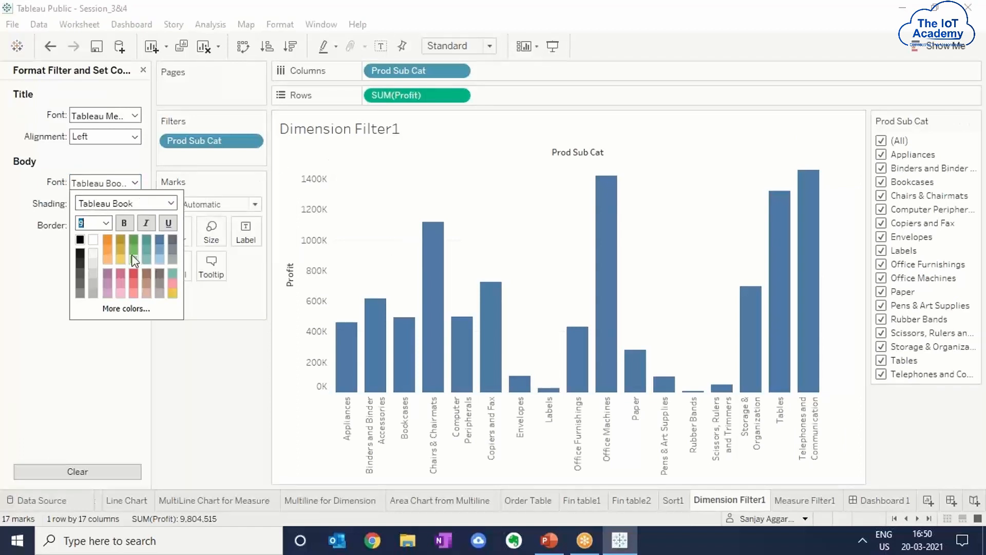
pyautogui.click(160, 260)
pyautogui.click(81, 354)
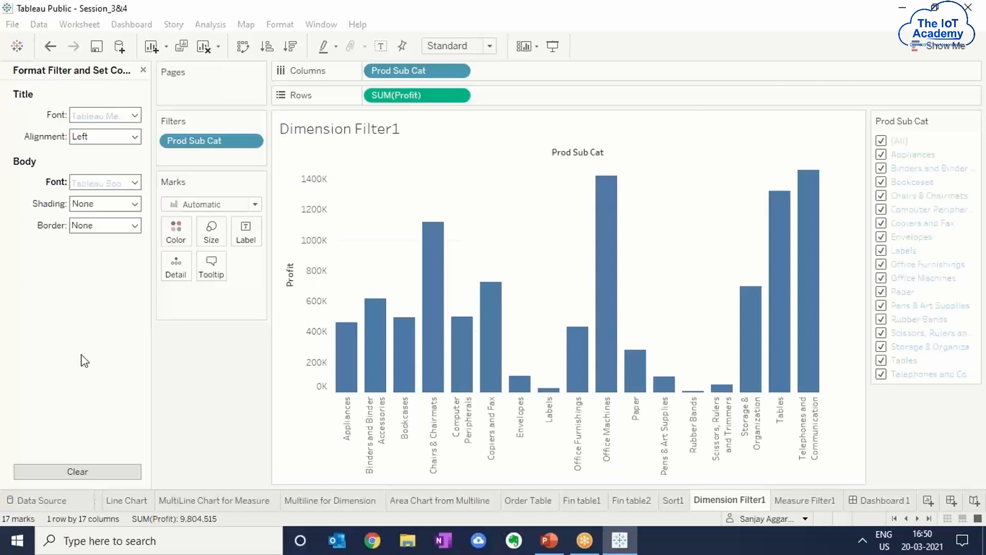
pyautogui.click(134, 183)
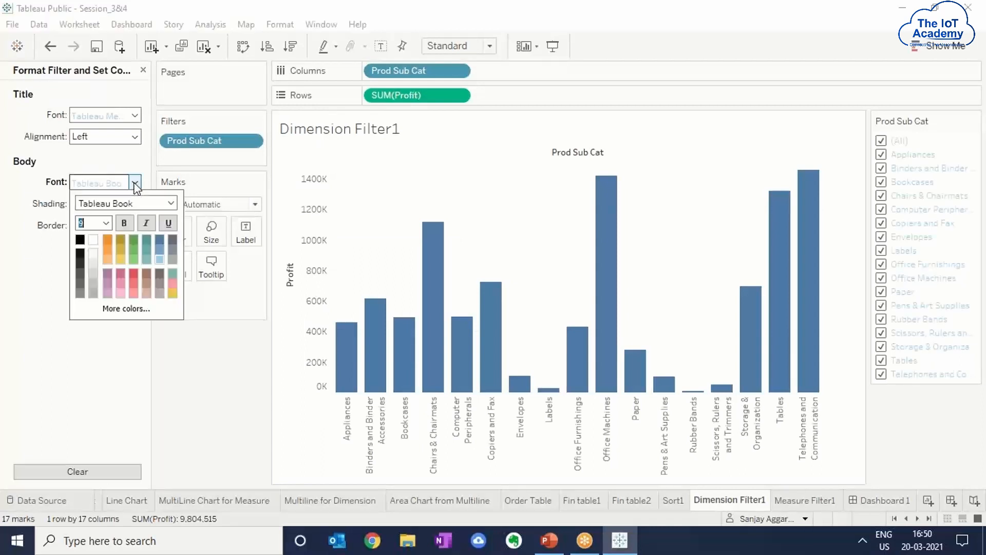
pyautogui.click(126, 228)
pyautogui.click(93, 352)
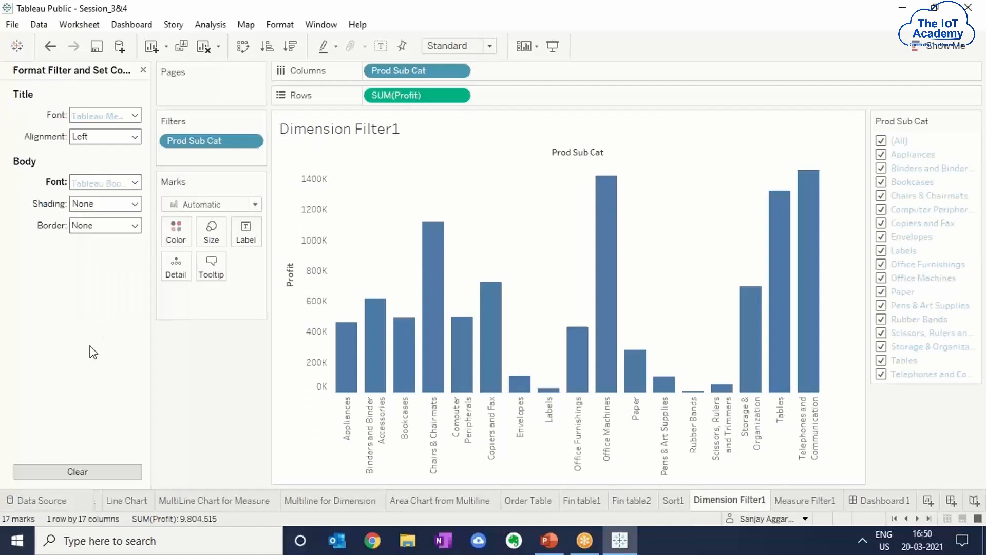
# Give the filter control's body a pale grey-green shading and a thin solid orange border
pyautogui.click(135, 204)
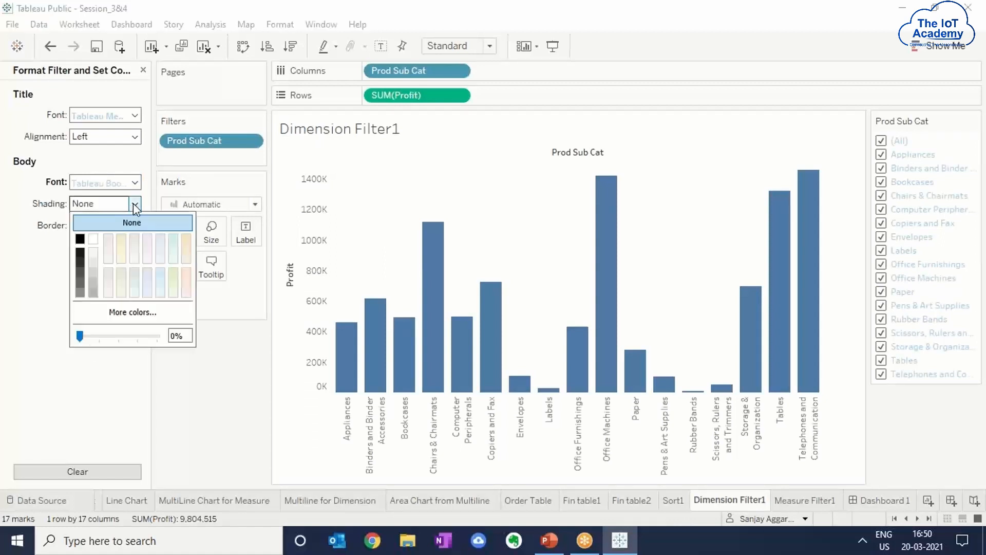
pyautogui.click(134, 282)
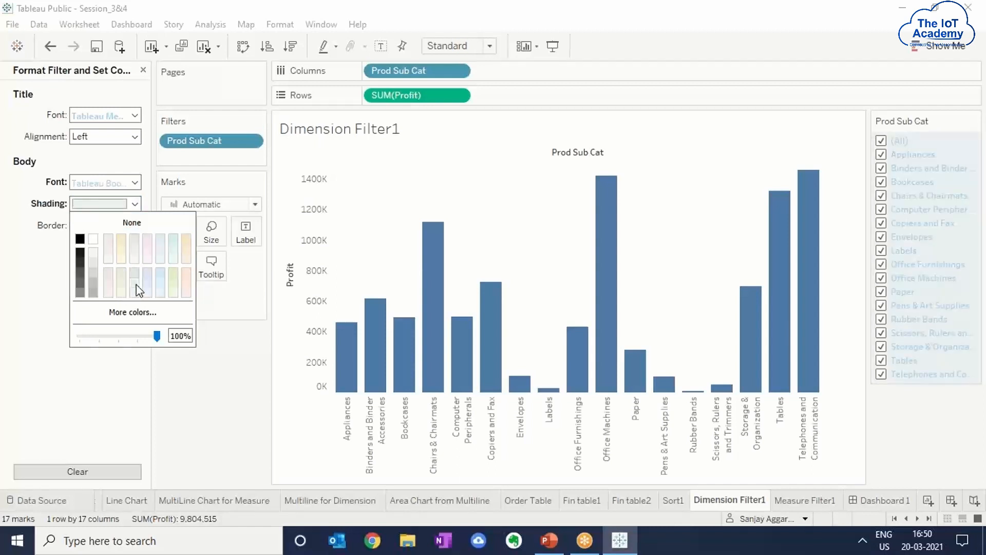
pyautogui.click(84, 375)
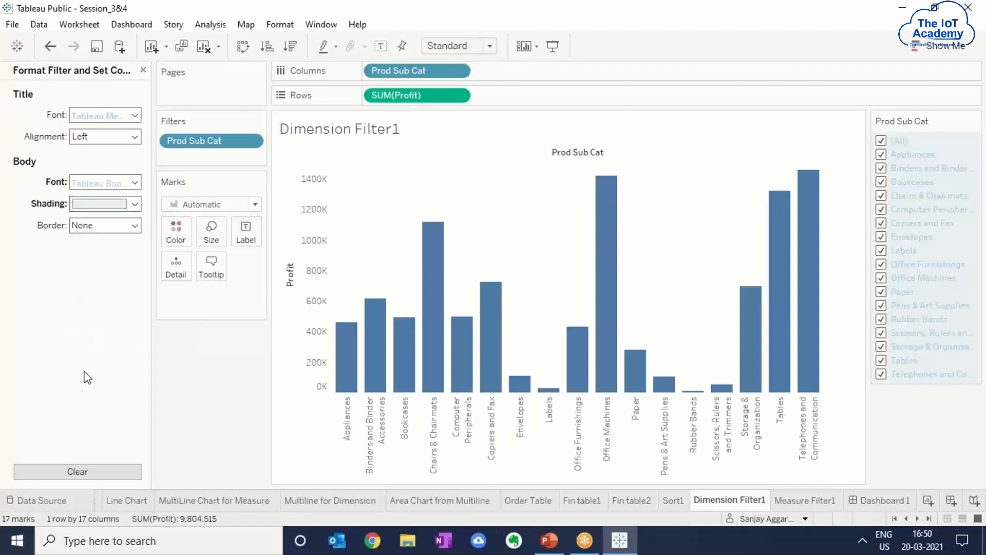
pyautogui.click(134, 226)
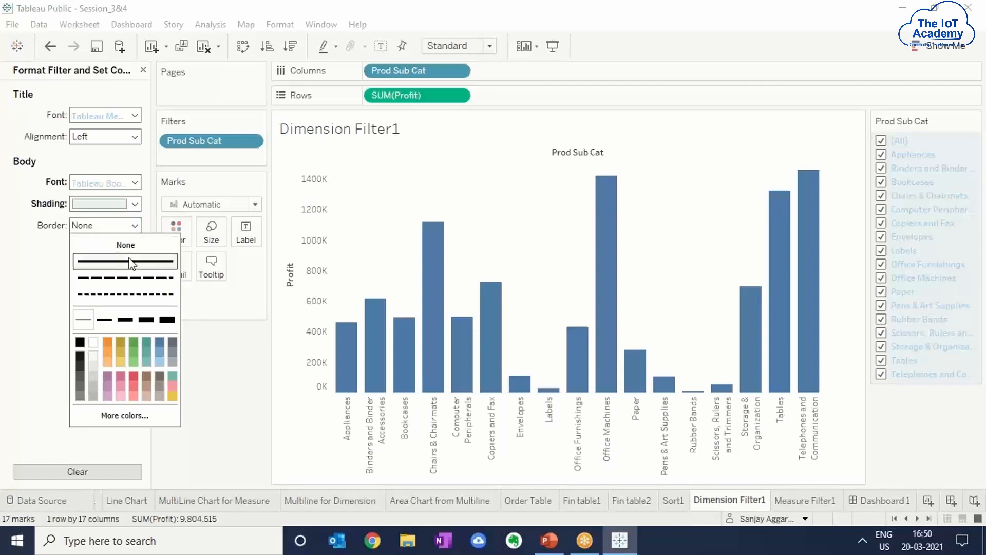
pyautogui.click(130, 261)
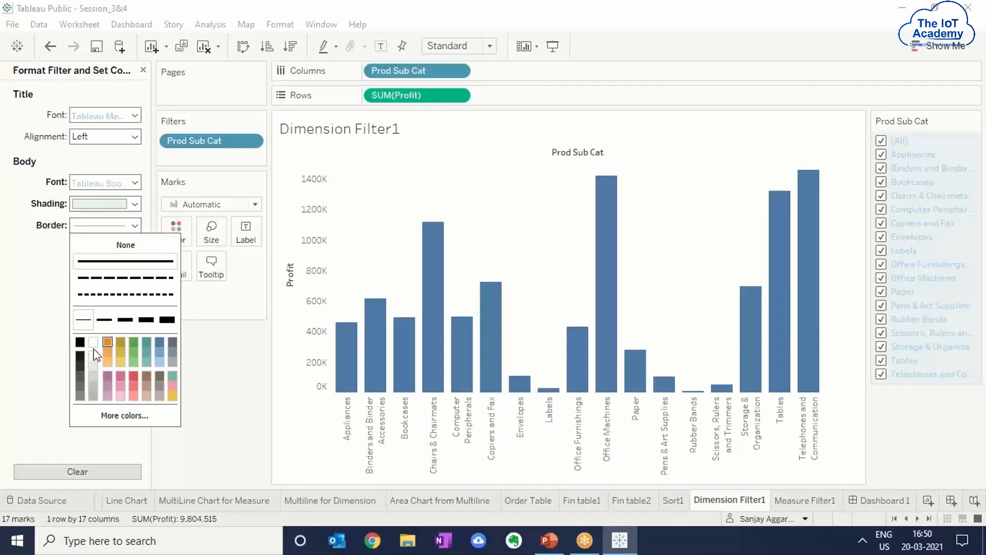
pyautogui.click(112, 341)
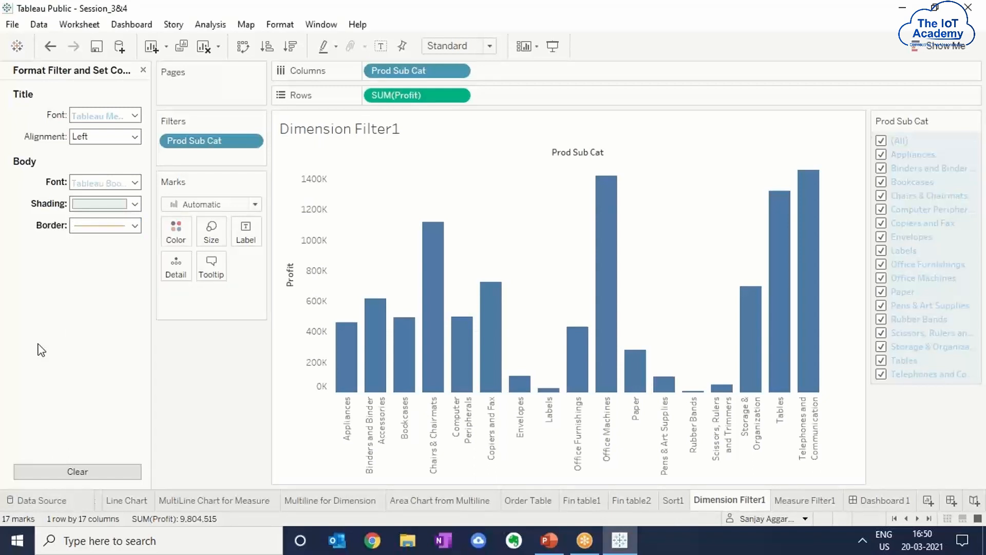
# Set the font colour of the Prod Sub Cat filter control's body to black
pyautogui.click(134, 183)
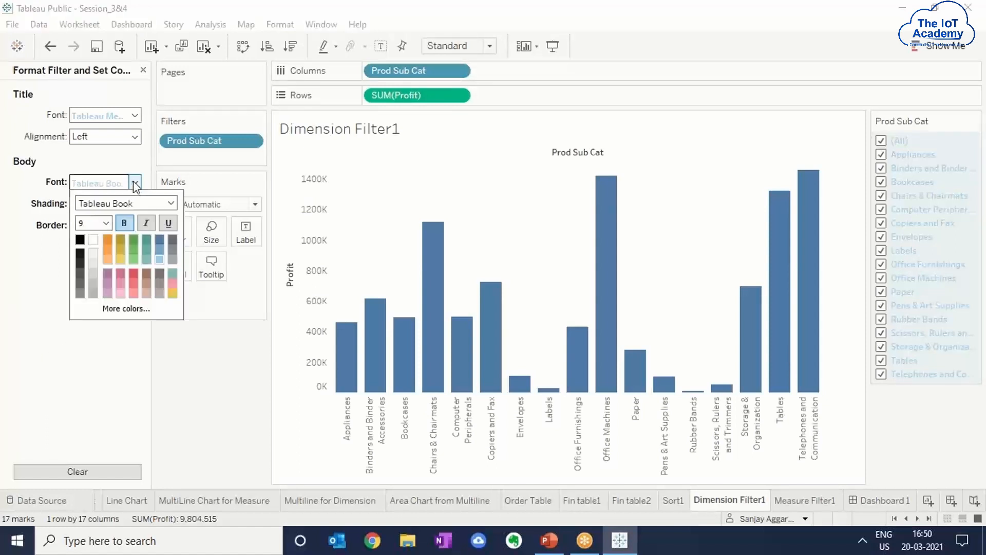
pyautogui.click(80, 242)
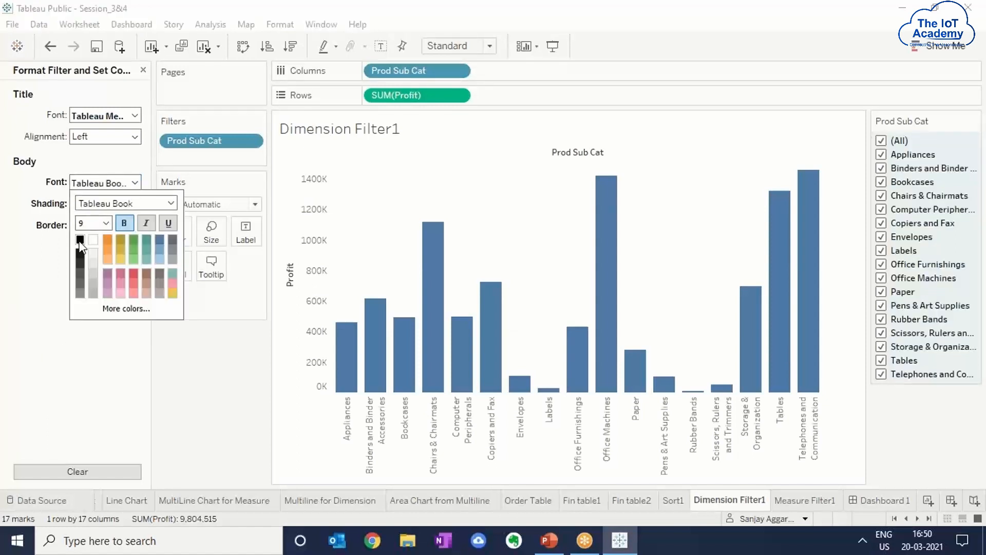
pyautogui.click(93, 358)
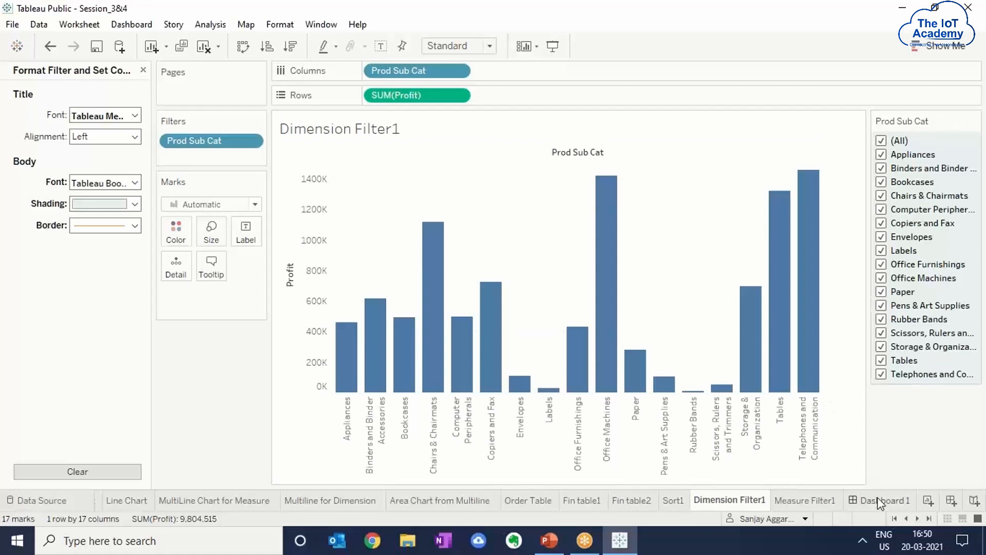
pyautogui.moveTo(880, 500)
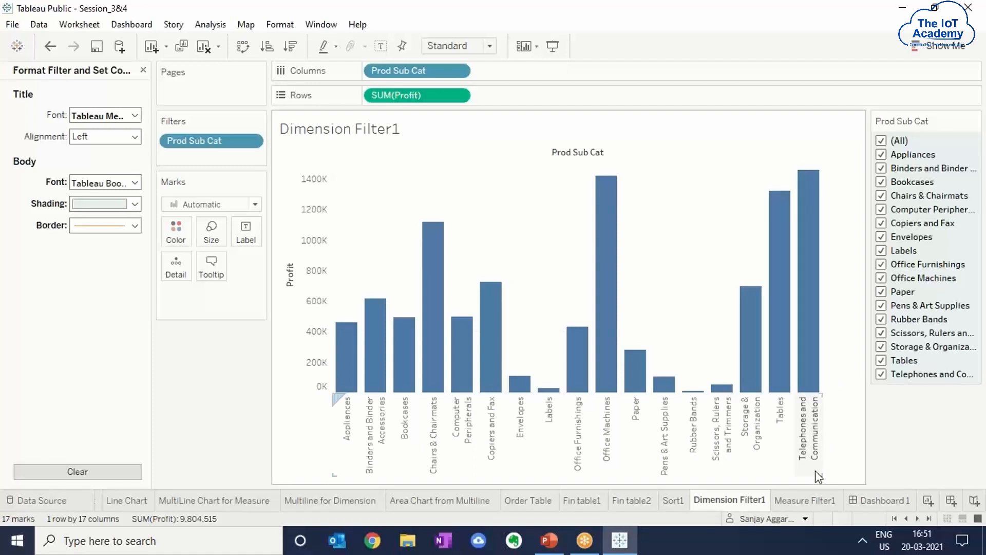
pyautogui.moveTo(711, 501)
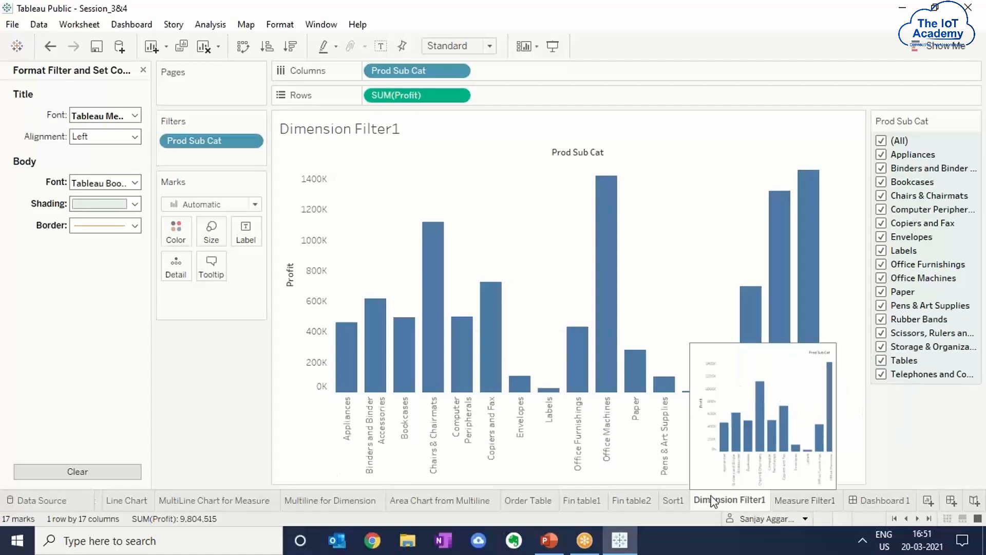
pyautogui.moveTo(816, 502)
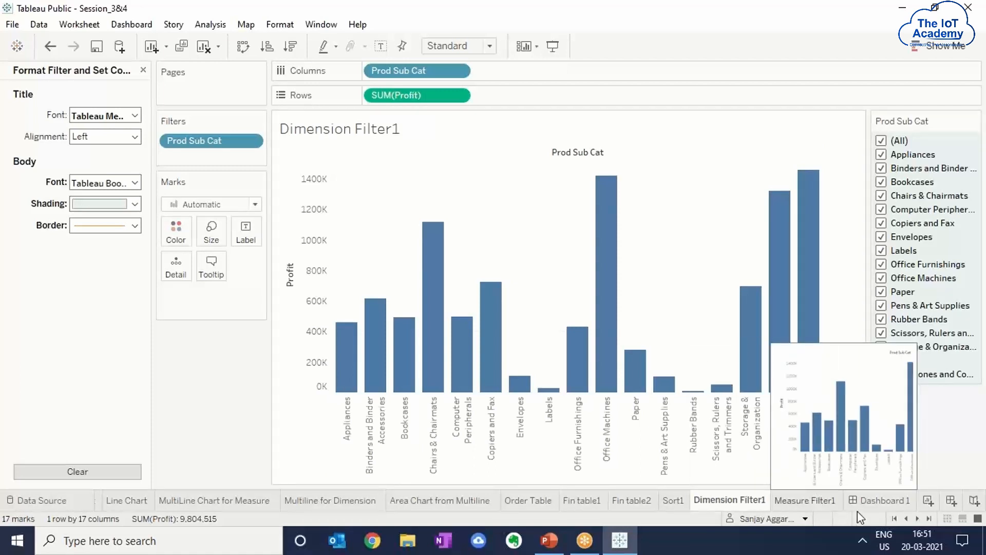